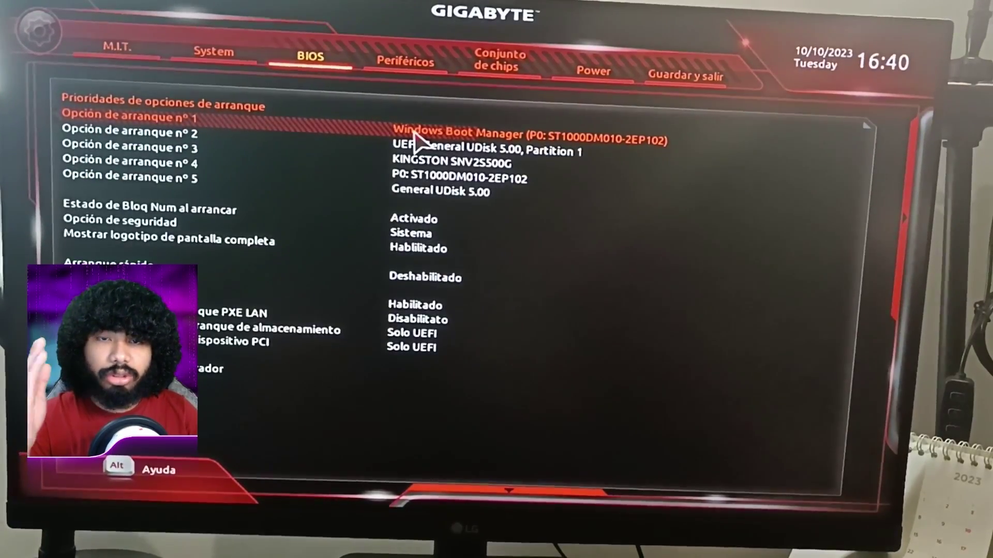
Step: Set the first boot option to General UDisk 5.00 and open the BIOS save and exit page
click(420, 136)
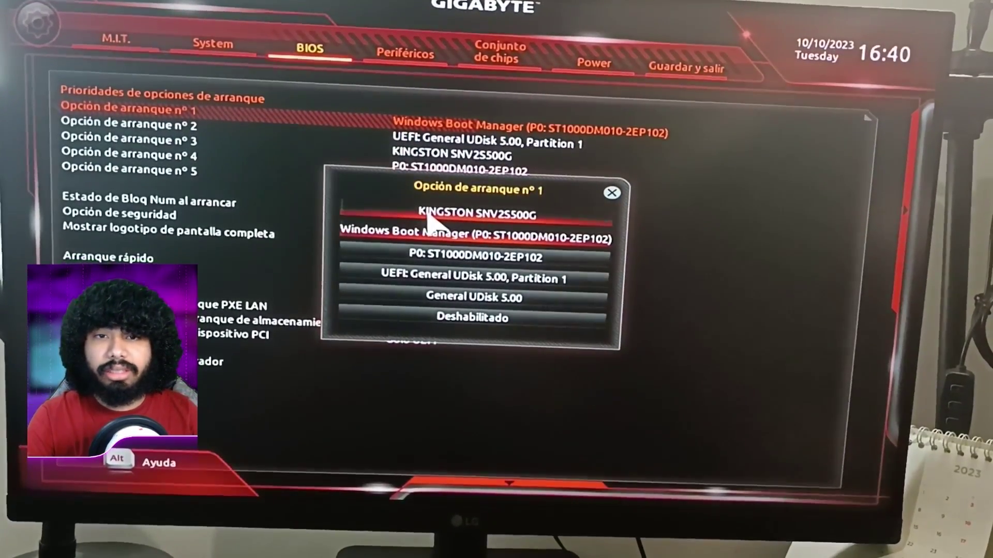
click(429, 296)
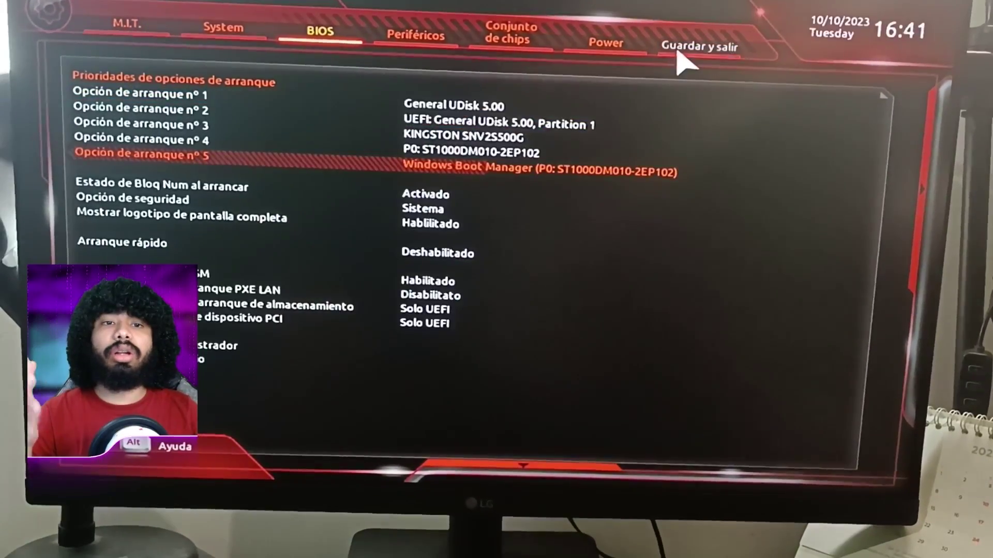
click(682, 64)
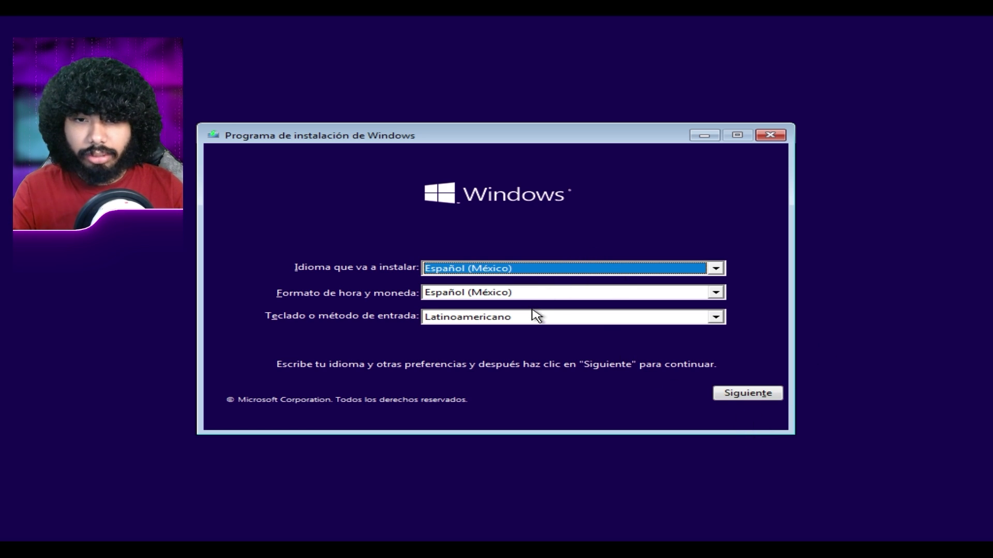
Step: Accept Español (México) as language and format with the Latinoamericano keyboard, and start the Windows installation
click(749, 394)
click(489, 288)
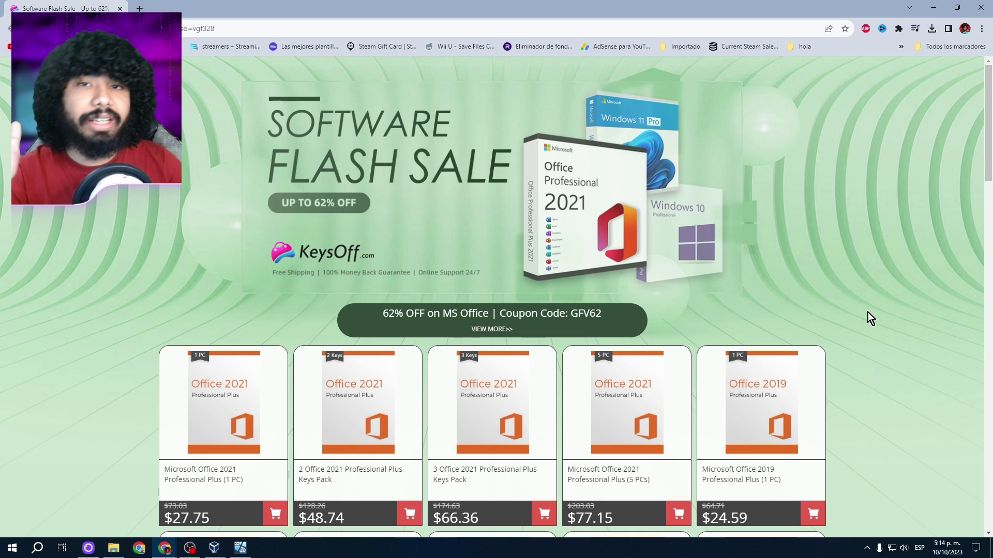
Step: Switch to the browser and examine the Office and Windows licence offers and the MS Office coupon code on the KeysOff flash sale page
scroll(868, 313, down, 4)
scroll(863, 321, up, 4)
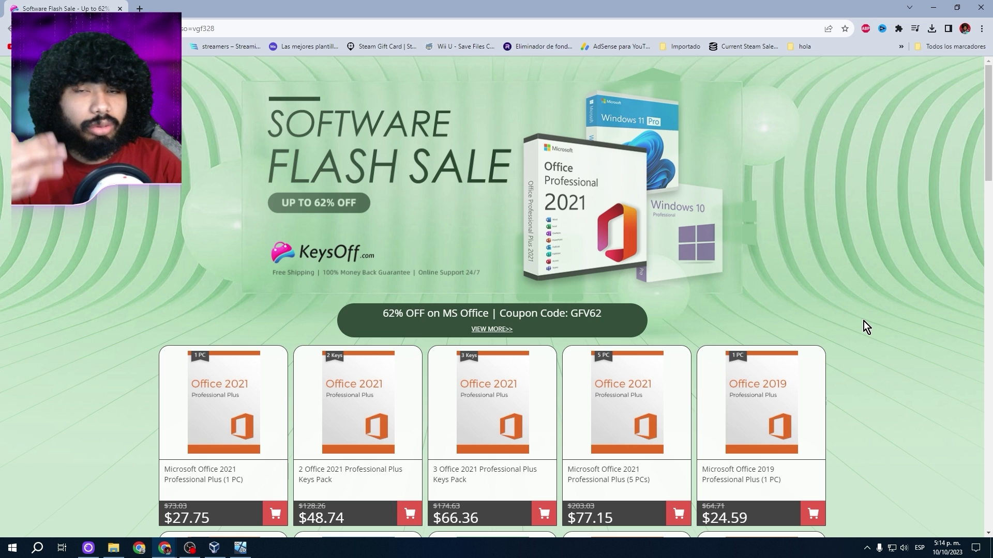
scroll(863, 321, down, 12)
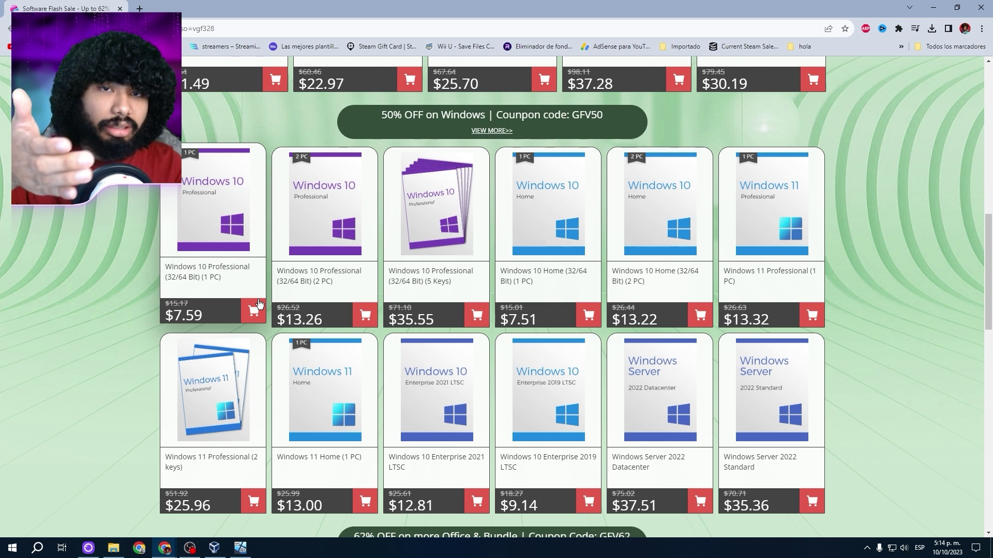
scroll(514, 203, up, 10)
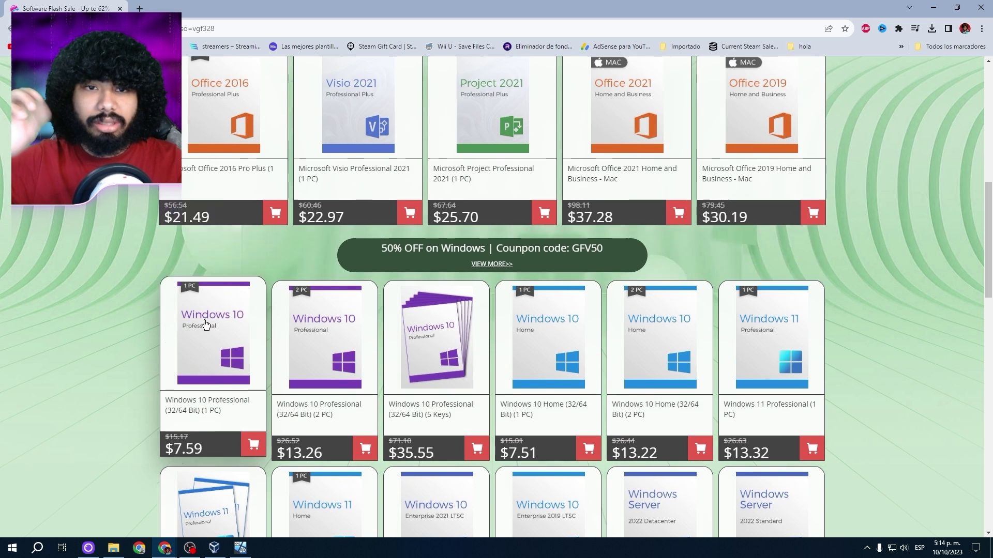
scroll(569, 207, down, 3)
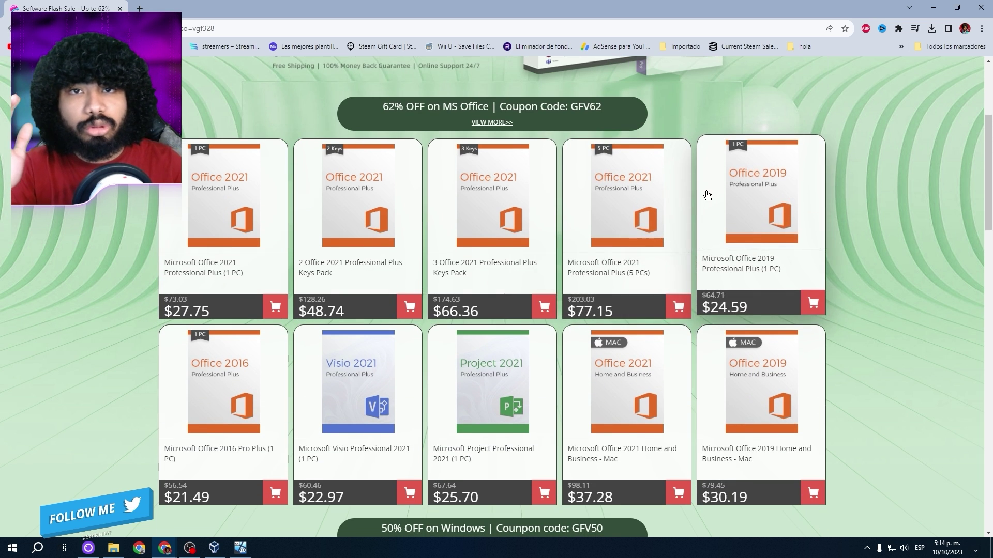
scroll(776, 222, down, 2)
scroll(815, 243, up, 3)
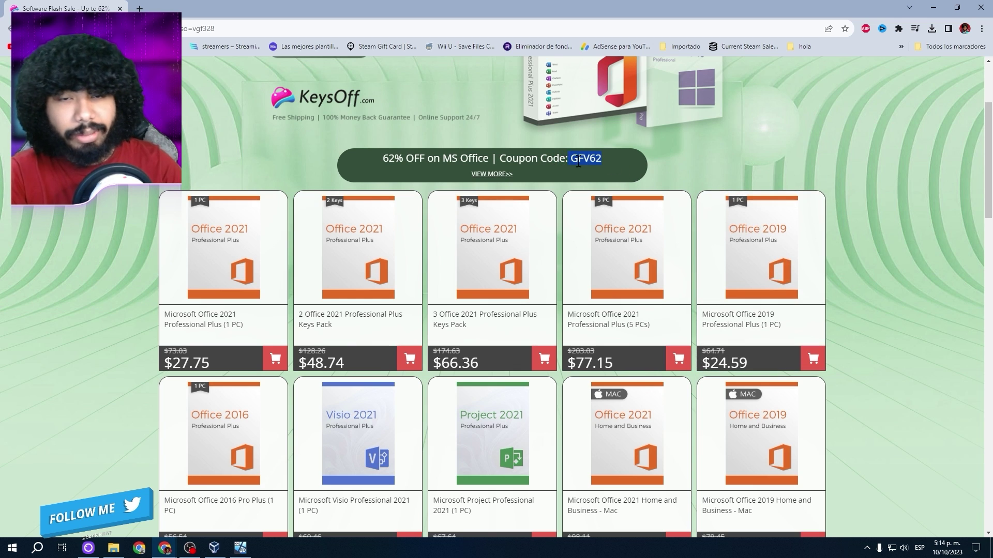
scroll(603, 171, down, 4)
scroll(598, 177, up, 3)
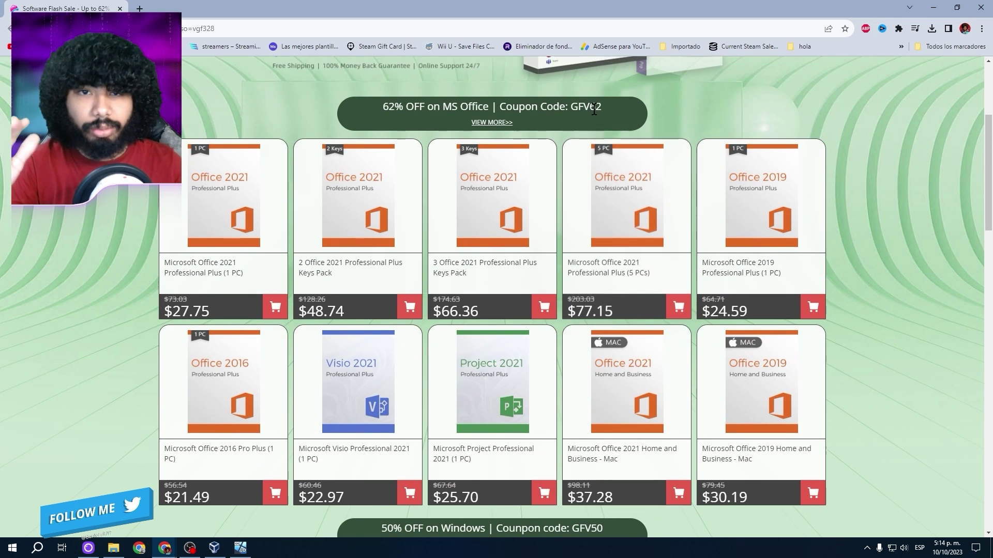
scroll(588, 104, up, 1)
click(417, 120)
scroll(418, 121, up, 2)
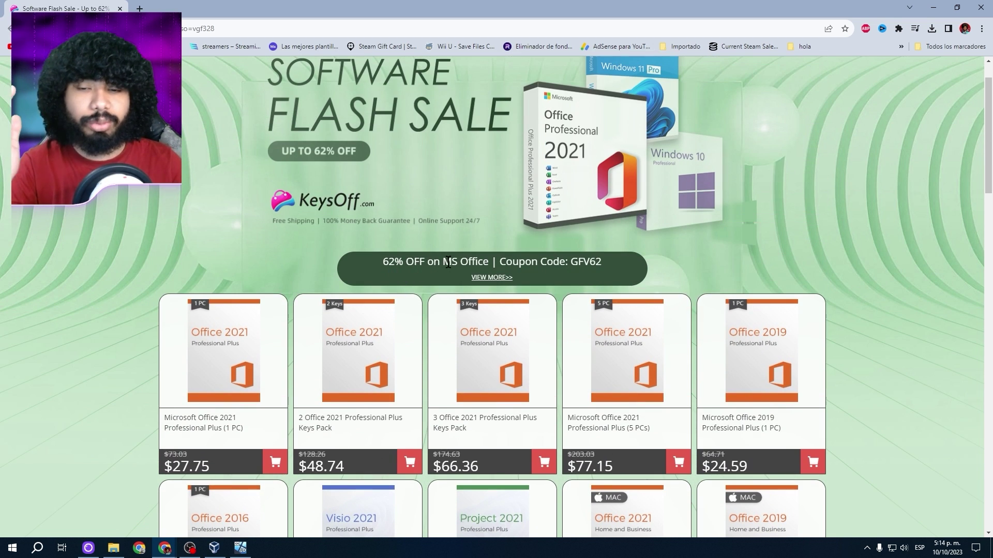
Step: Look through the Windows 10, Windows 11 and Windows plus Office bundle offers and their prices
scroll(452, 254, down, 1)
scroll(452, 255, down, 1)
scroll(412, 169, down, 8)
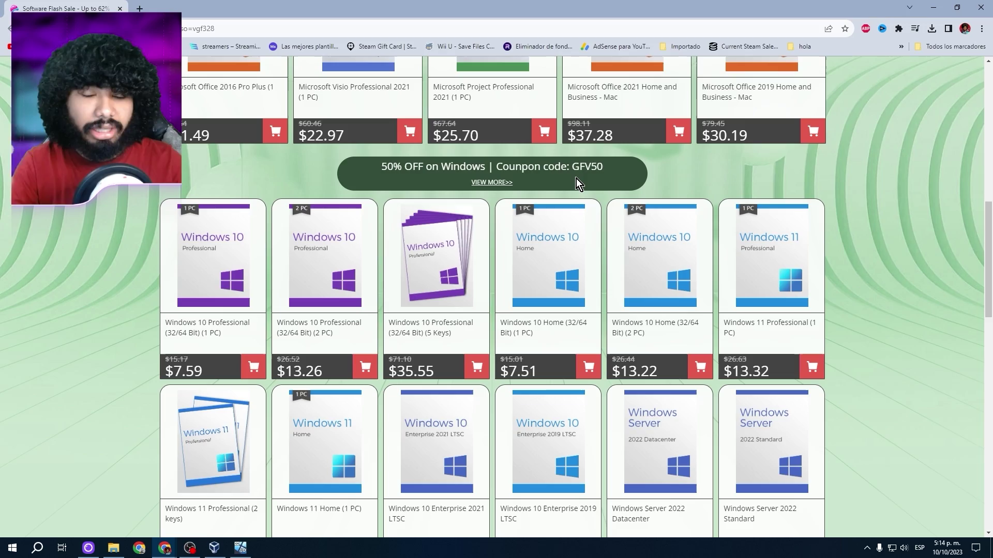
scroll(591, 198, up, 7)
scroll(625, 274, down, 10)
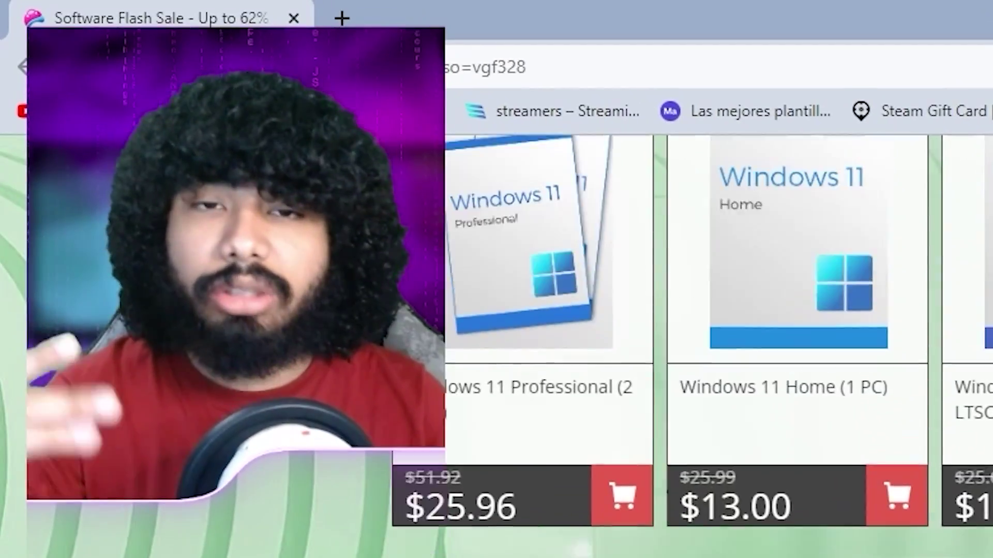
scroll(718, 341, up, 3)
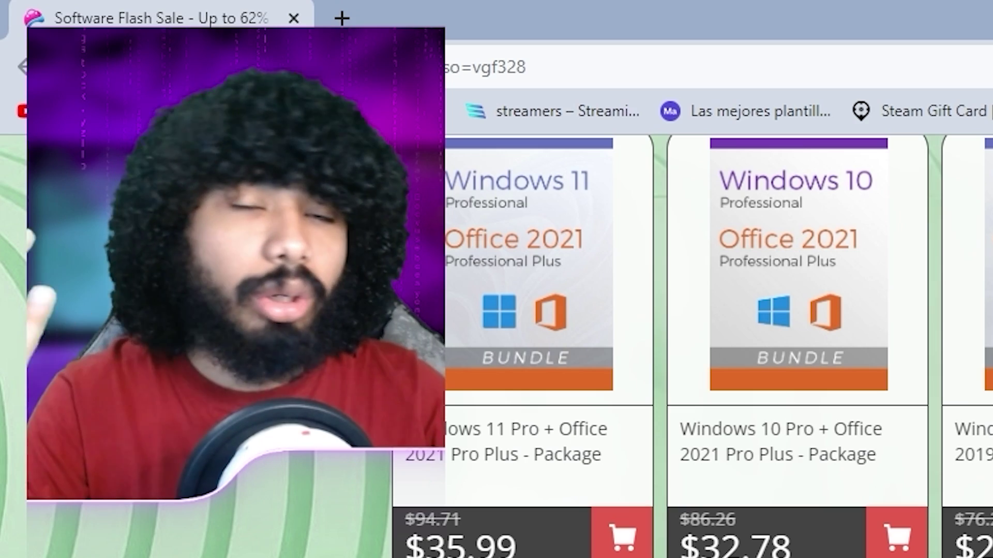
scroll(719, 289, up, 4)
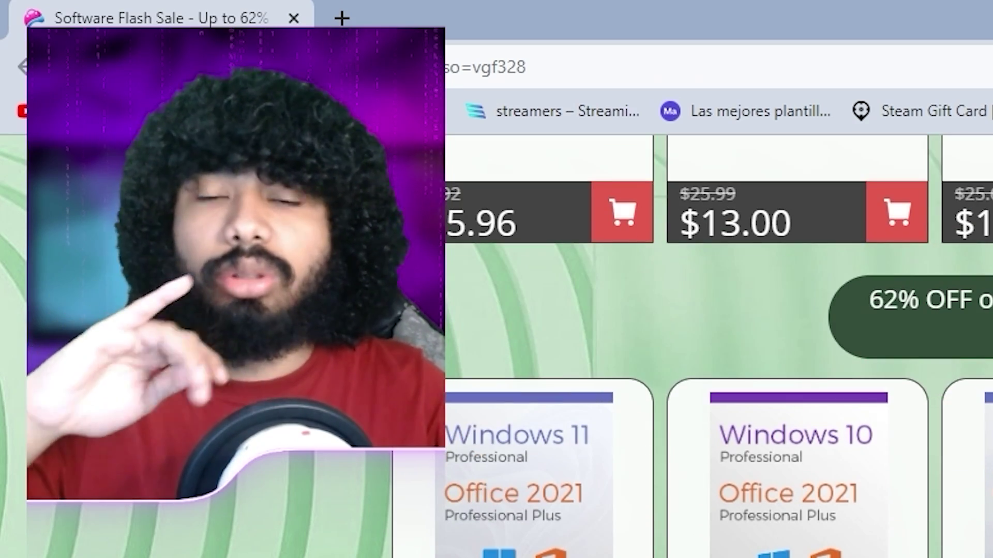
scroll(719, 341, up, 10)
scroll(719, 341, up, 3)
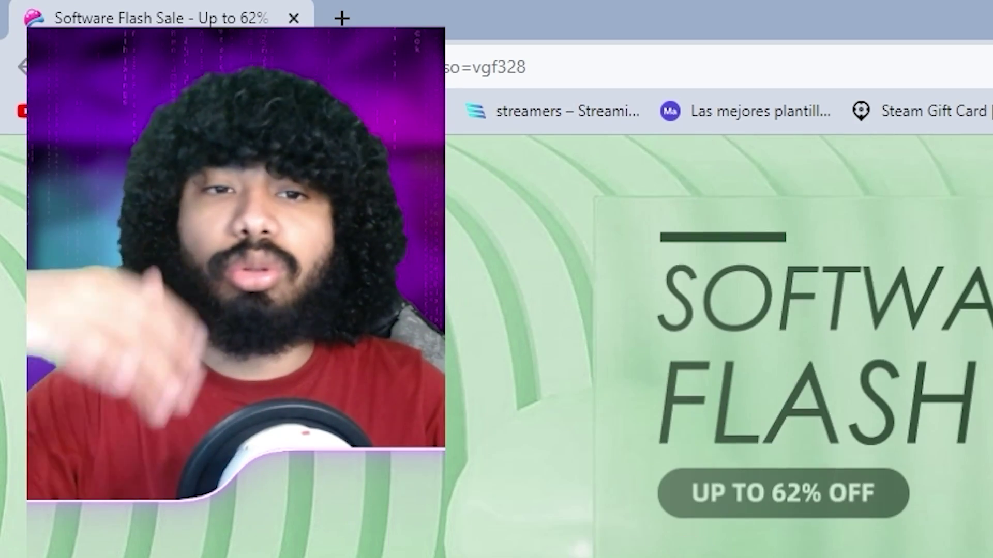
scroll(719, 341, down, 5)
scroll(719, 342, down, 10)
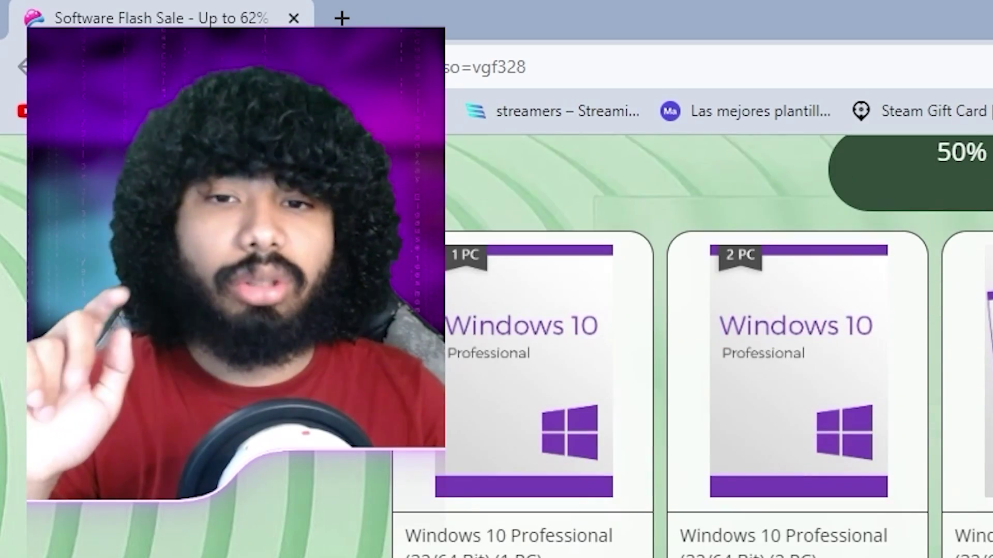
scroll(719, 341, down, 4)
scroll(719, 342, up, 8)
scroll(719, 341, up, 6)
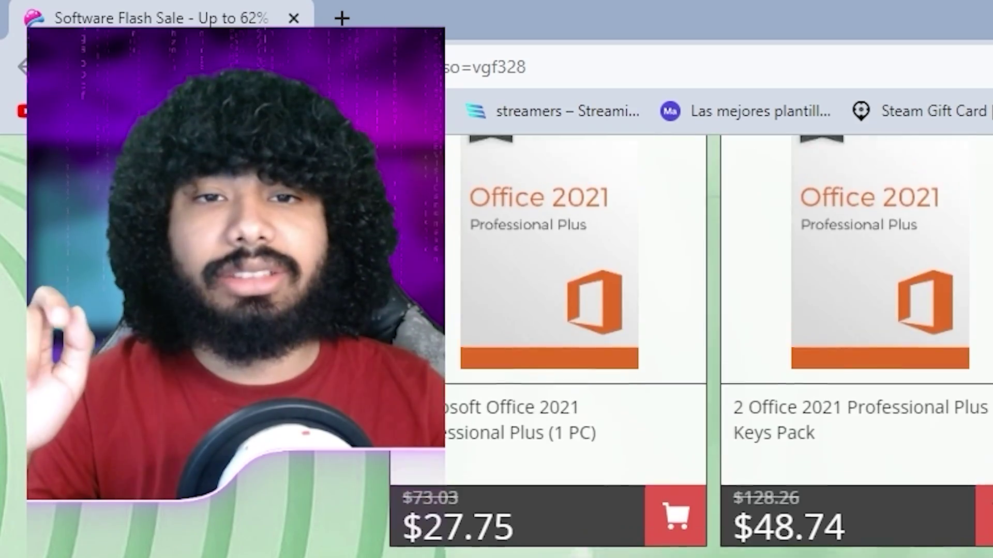
scroll(719, 341, down, 7)
scroll(147, 370, down, 2)
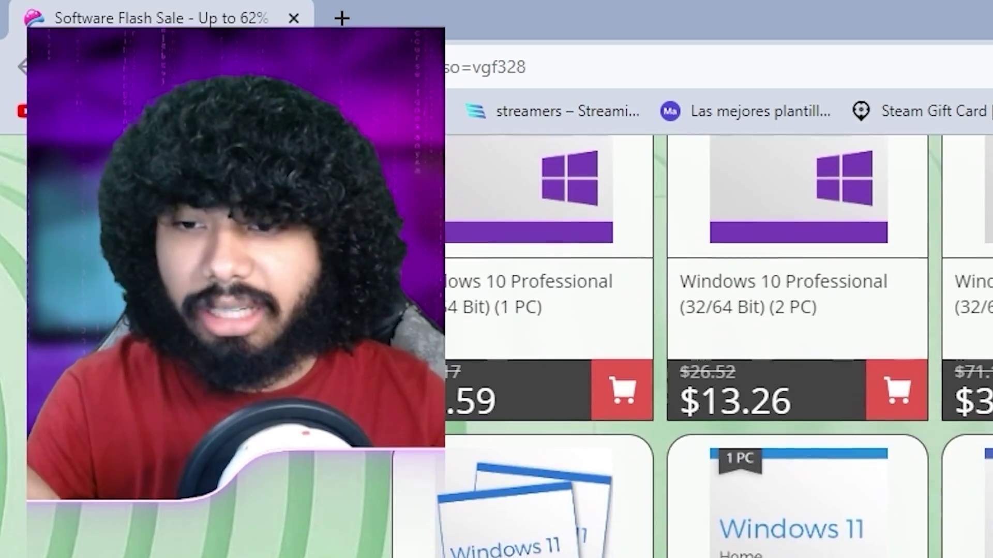
Step: Open the Windows 10 Professional (32/64 Bit) (1 PC) product and add one copy to the cart
scroll(146, 370, up, 4)
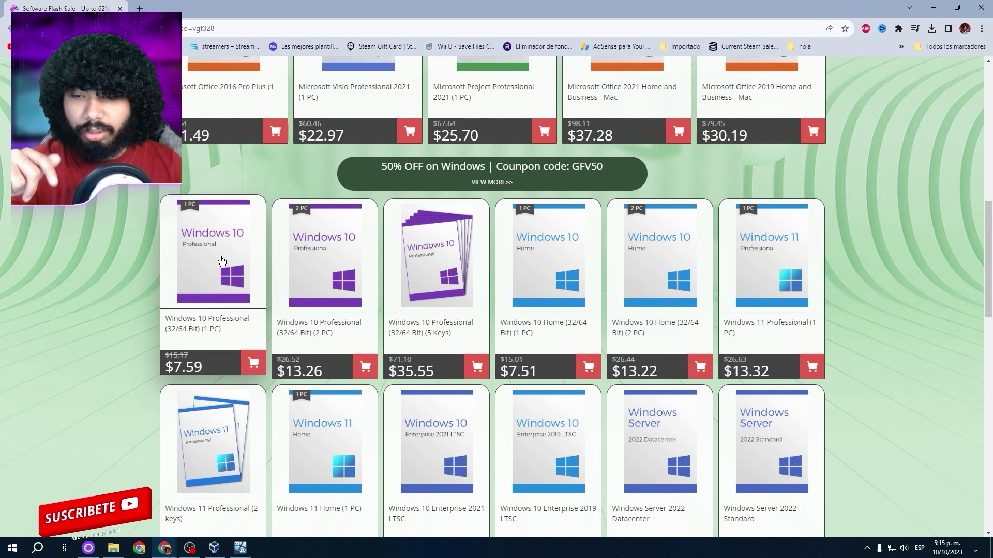
click(222, 260)
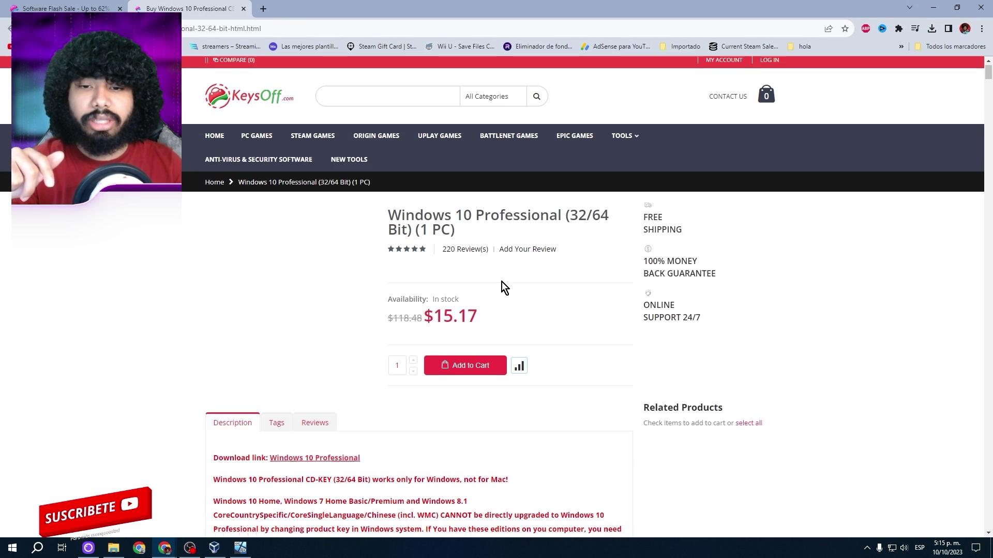
click(469, 320)
click(456, 350)
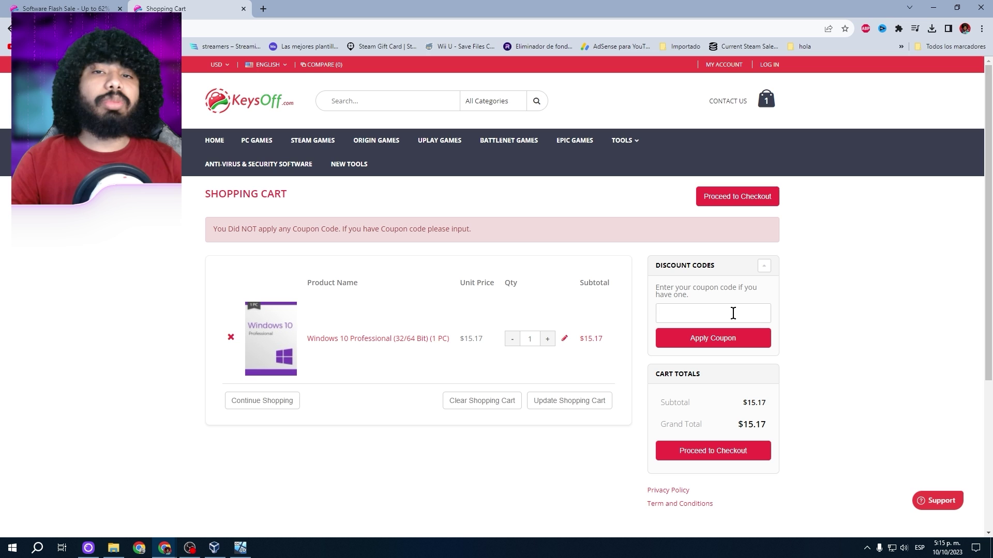
Step: Copy the Windows coupon code GFV50 from the sale page and apply it to the shopping cart
key(ctrl+Page_Up)
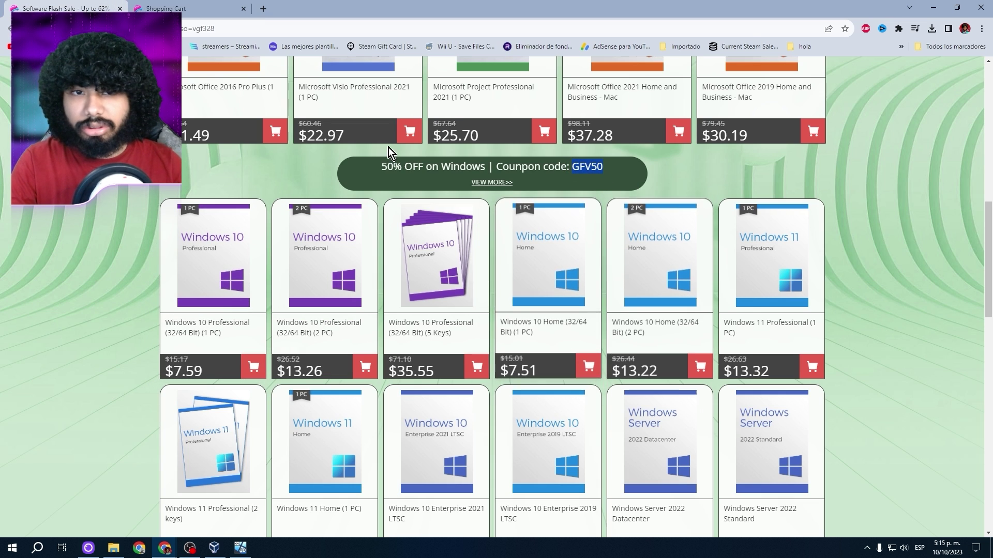
click(165, 8)
click(767, 331)
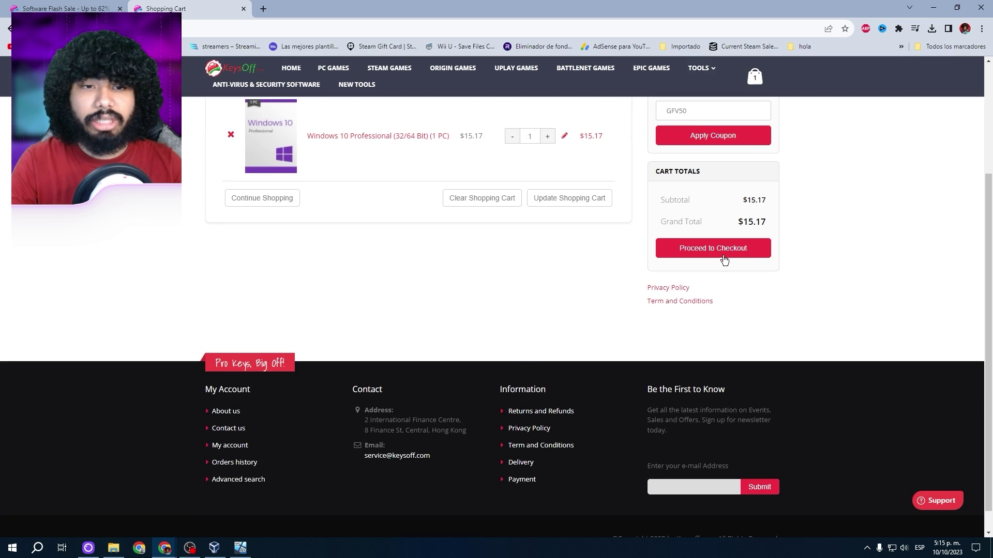
scroll(791, 374, down, 3)
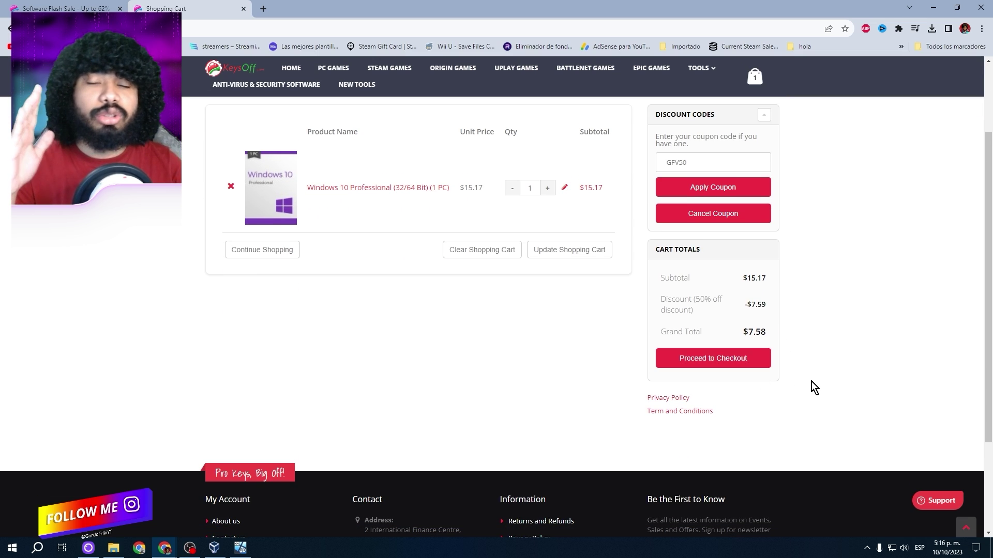
Step: Proceed to checkout from the cart and continue with the Register option as checkout method
click(737, 364)
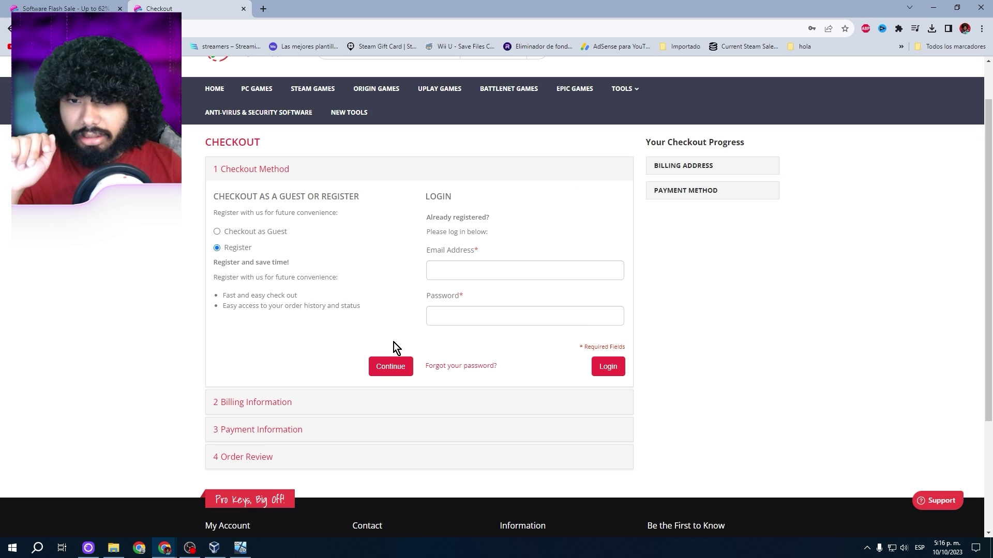
click(399, 367)
scroll(414, 351, down, 2)
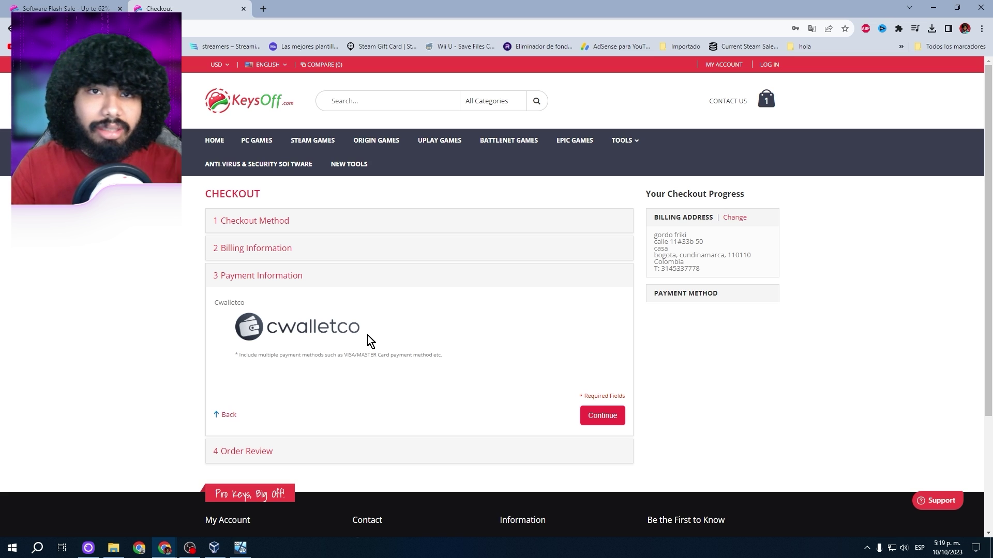
Step: Continue with Cwalletco as the payment method, process the order and choose PayPal to pay
click(586, 422)
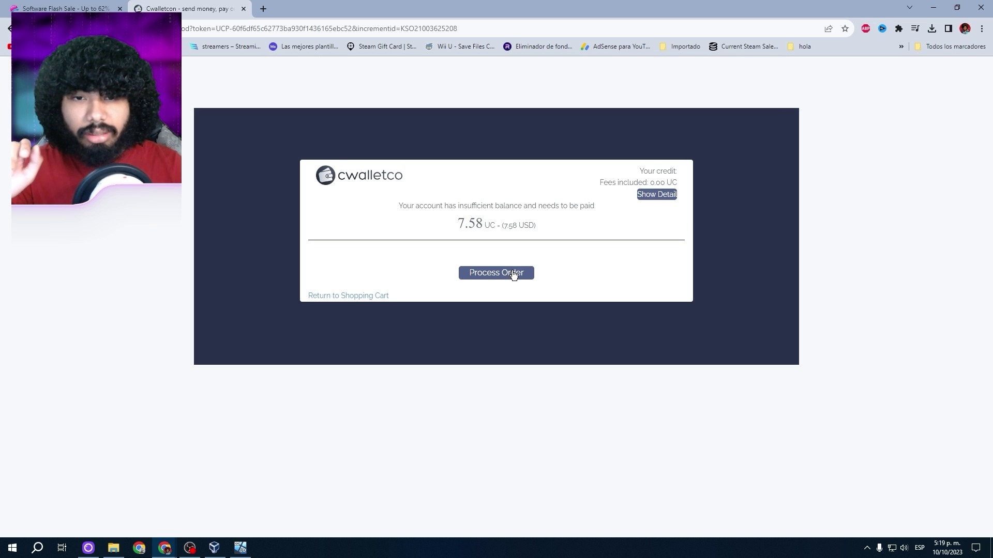
click(505, 278)
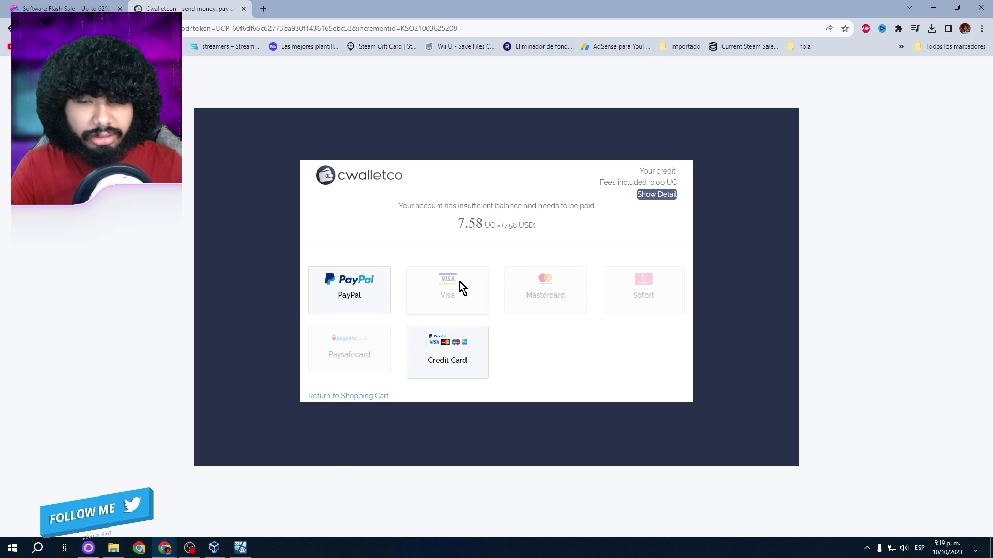
click(368, 283)
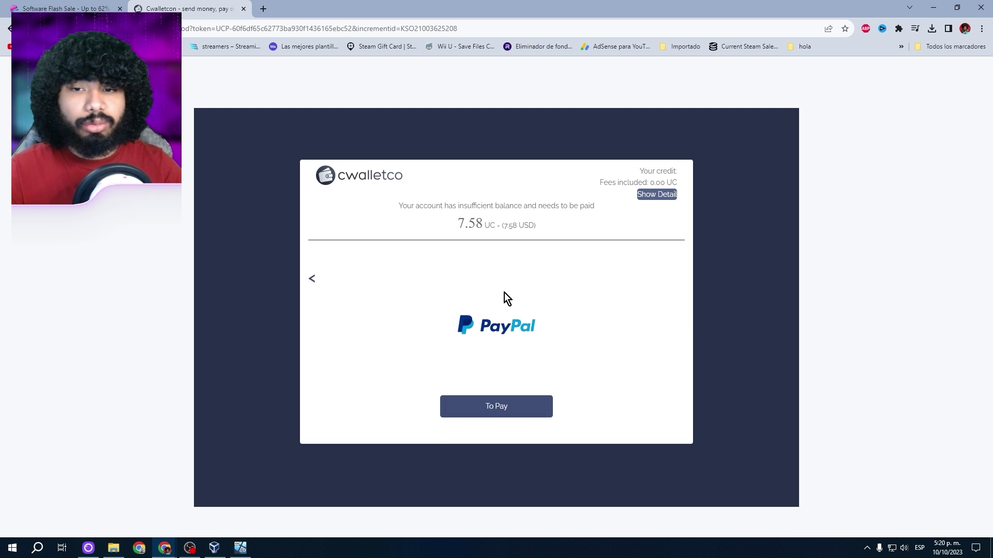
click(496, 417)
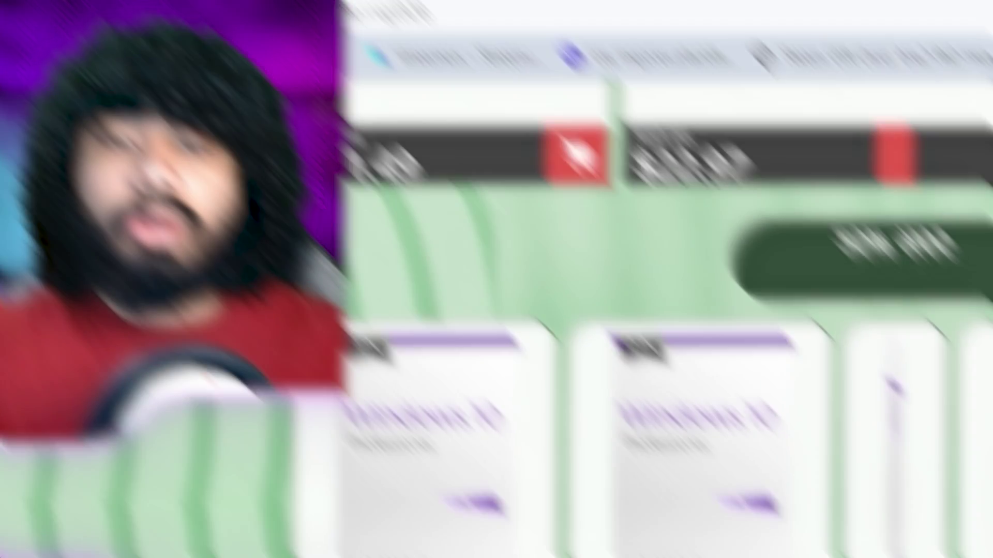
Step: Return to the flash sale page and review its Office and Windows licence offers once more
scroll(293, 142, up, 1)
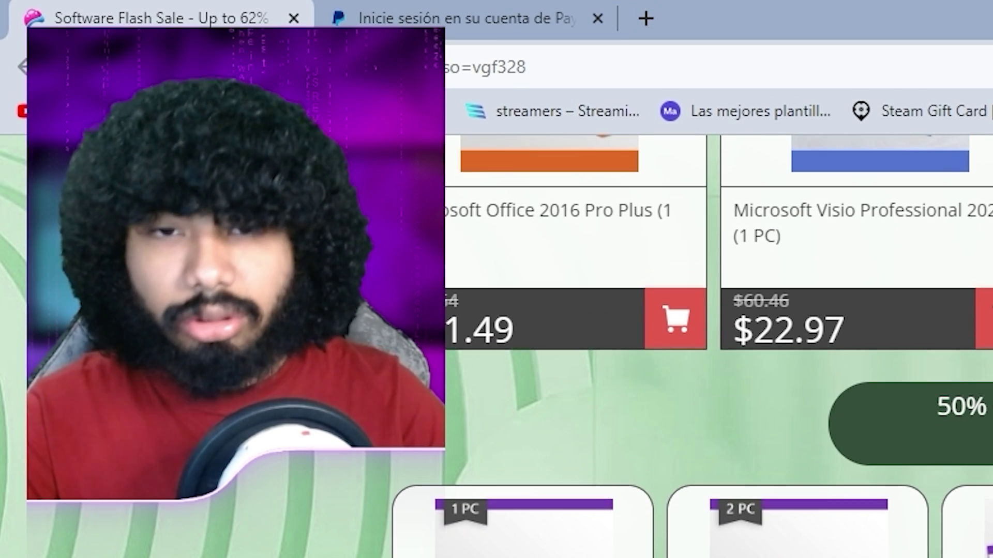
scroll(719, 346, up, 5)
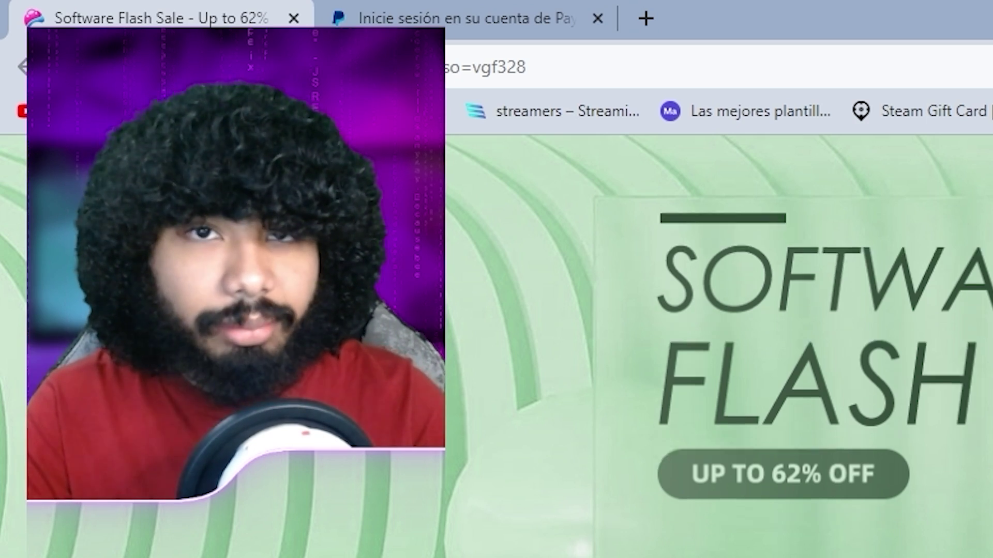
scroll(719, 346, down, 10)
scroll(597, 486, up, 8)
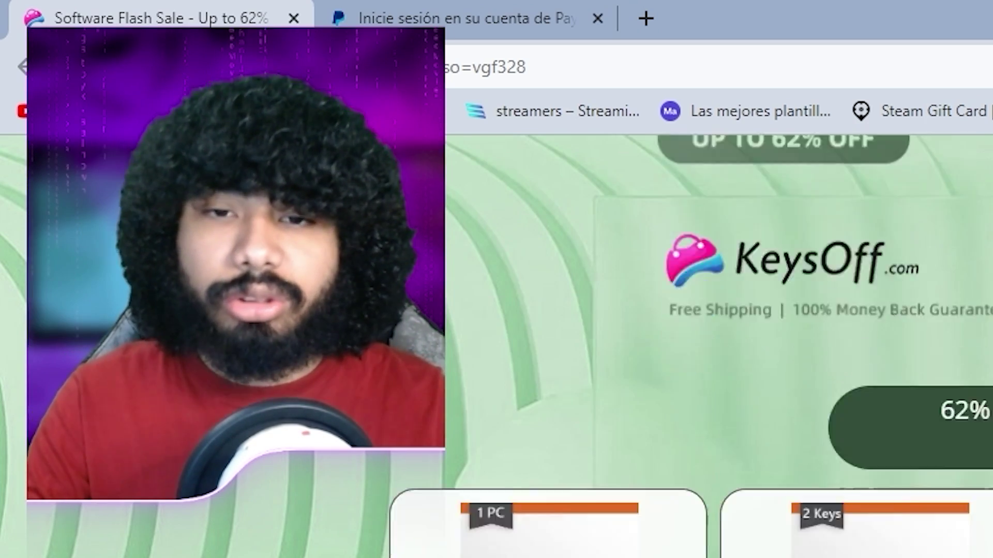
scroll(598, 486, down, 9)
click(597, 486)
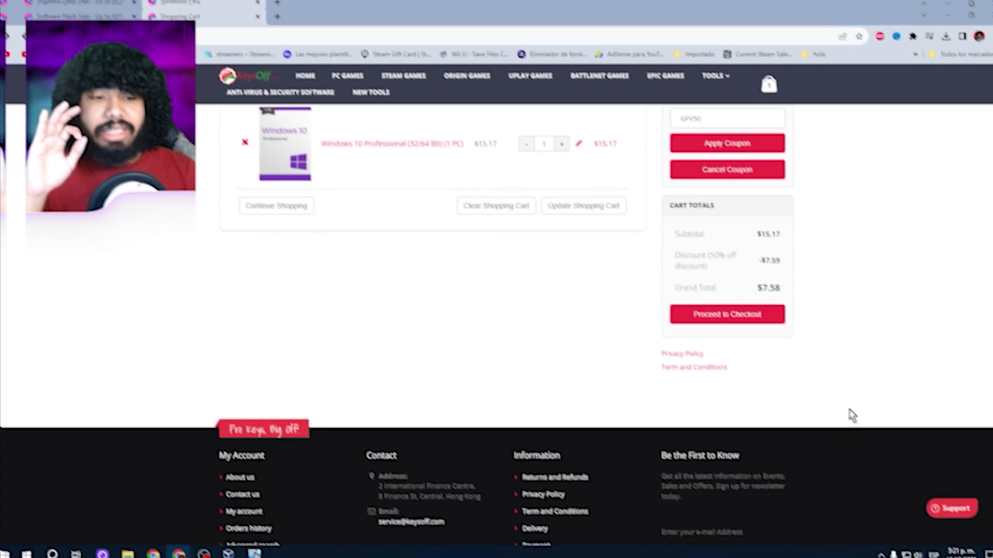
Step: Switch to the Windows setup, paste the product key on the Activar Windows page and continue to the licence terms
click(937, 501)
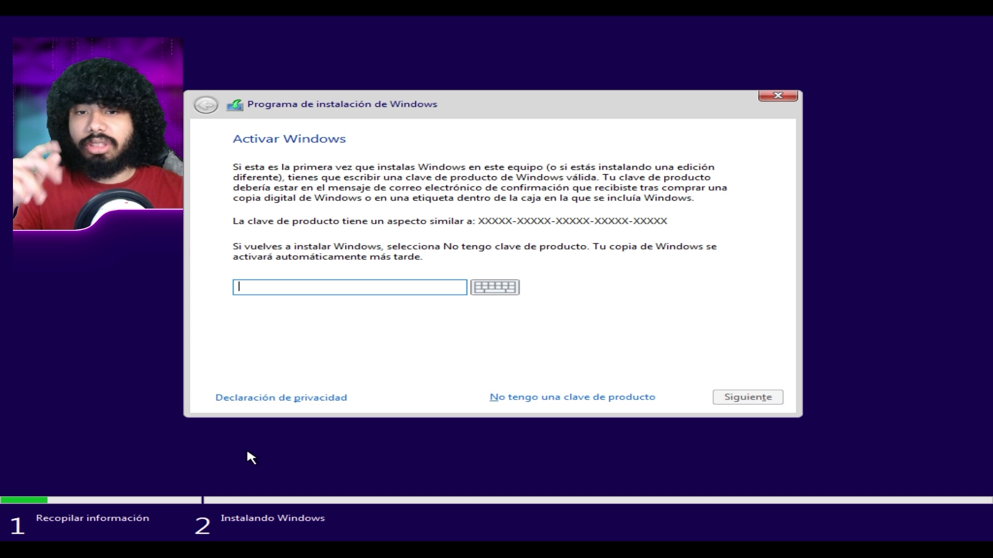
key(ctrl+v)
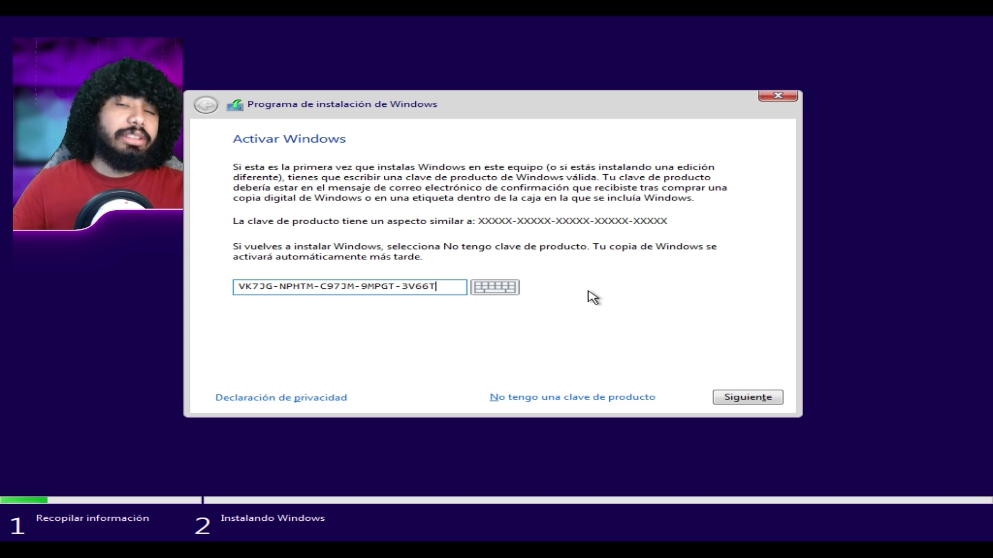
click(742, 398)
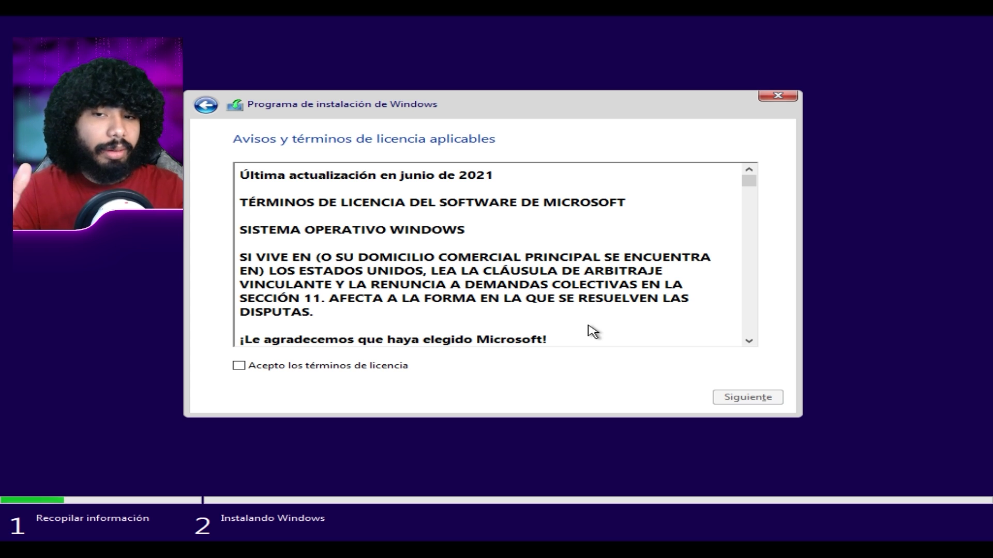
Step: Accept the licence terms and choose the Personalizada installation type, which installs only Windows
click(352, 370)
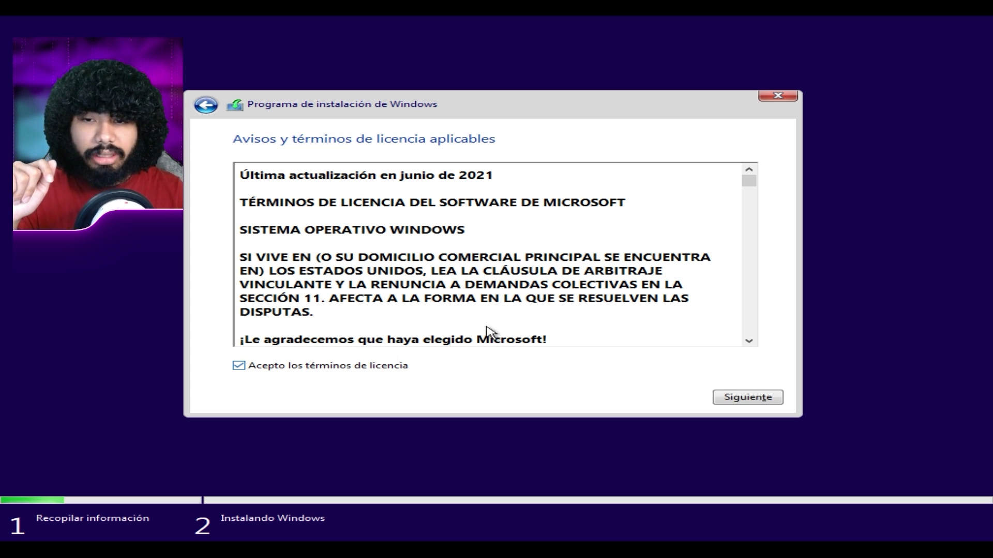
click(721, 398)
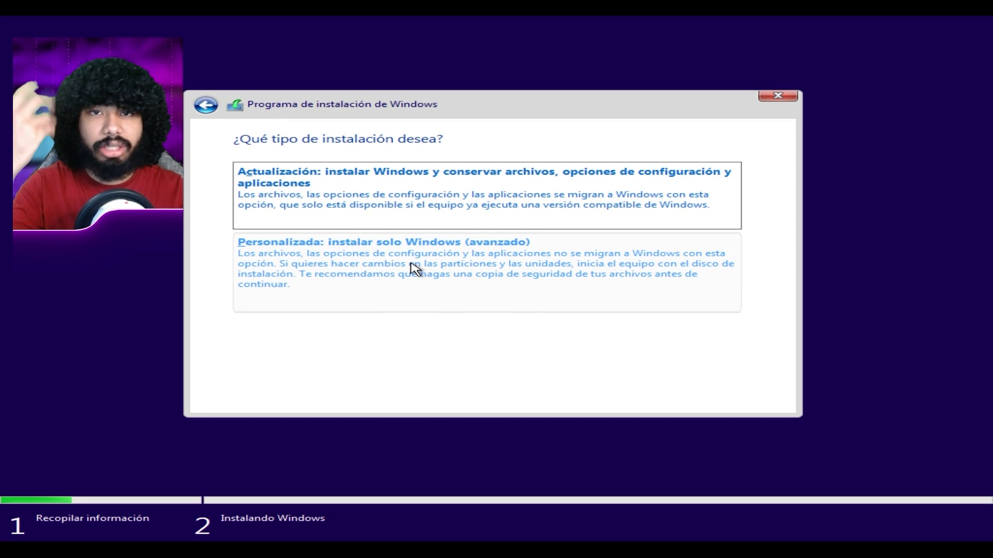
click(429, 269)
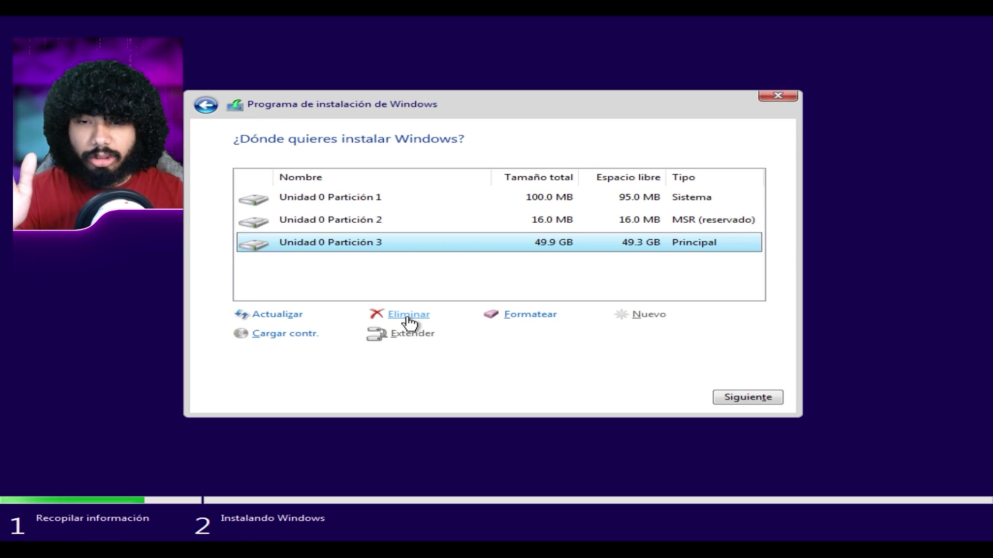
Step: Delete the existing partitions on drive 0, including the 49.9 GB primary partition, and confirm the deletion
click(408, 316)
click(625, 338)
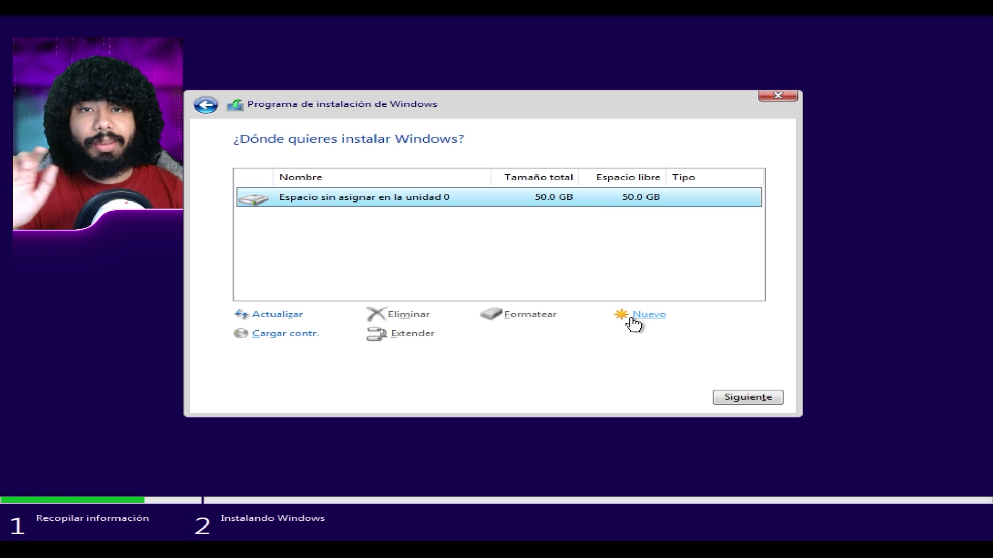
Step: Create a new 25000 MB partition in the unallocated space of drive 0 and accept the additional system partitions
click(657, 321)
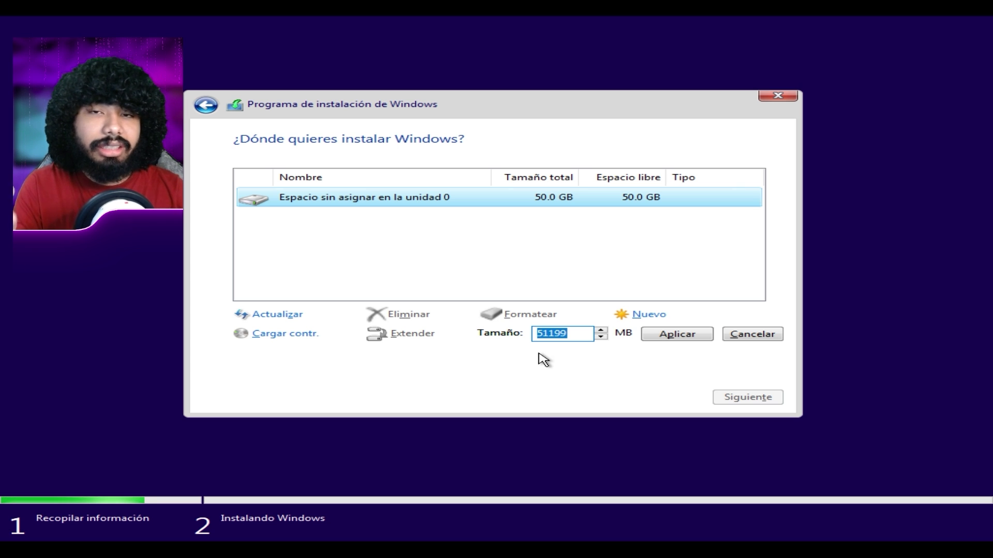
key(BackSpace)
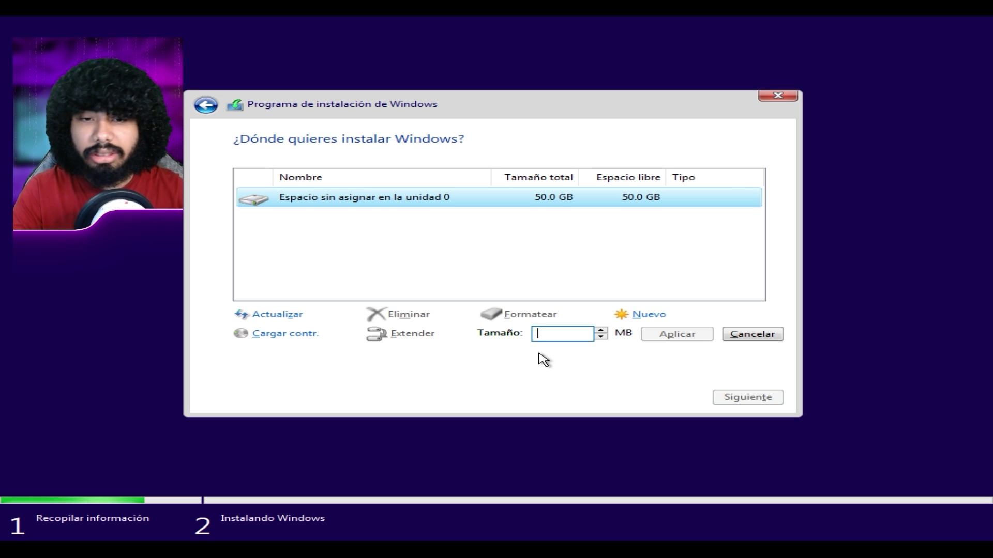
text(25000)
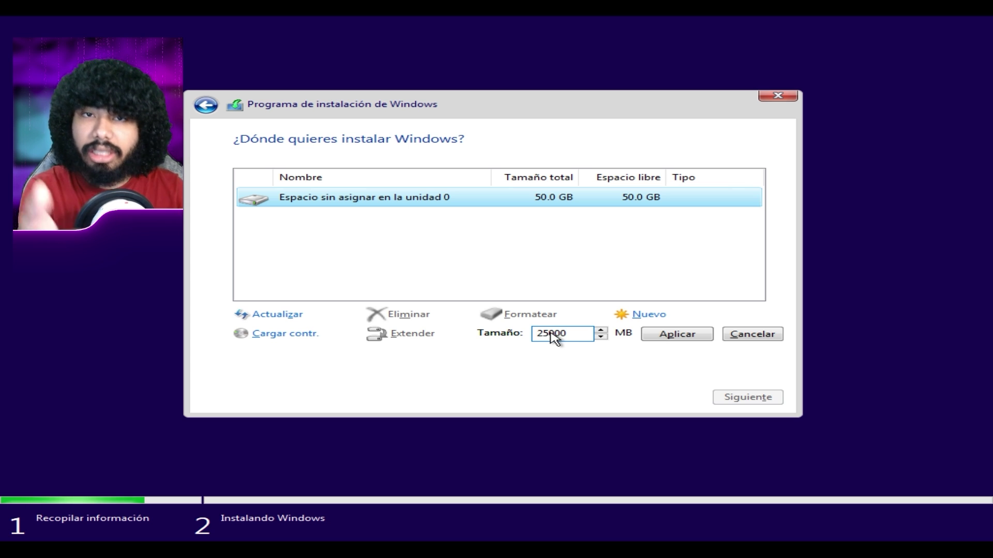
click(674, 335)
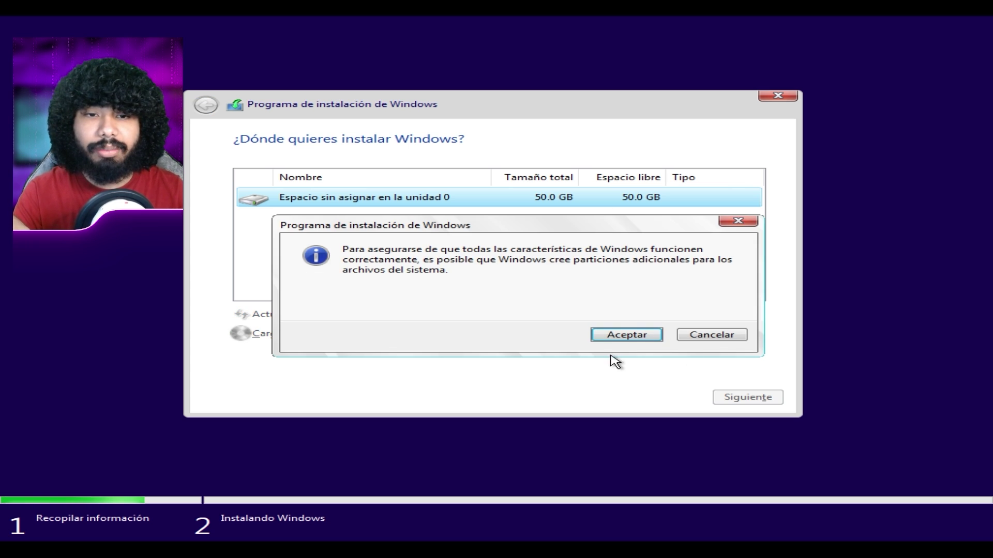
click(623, 335)
Step: Examine the 100 MB system partition and the 16 MB reserved partition of drive 0
click(594, 222)
click(558, 199)
click(562, 221)
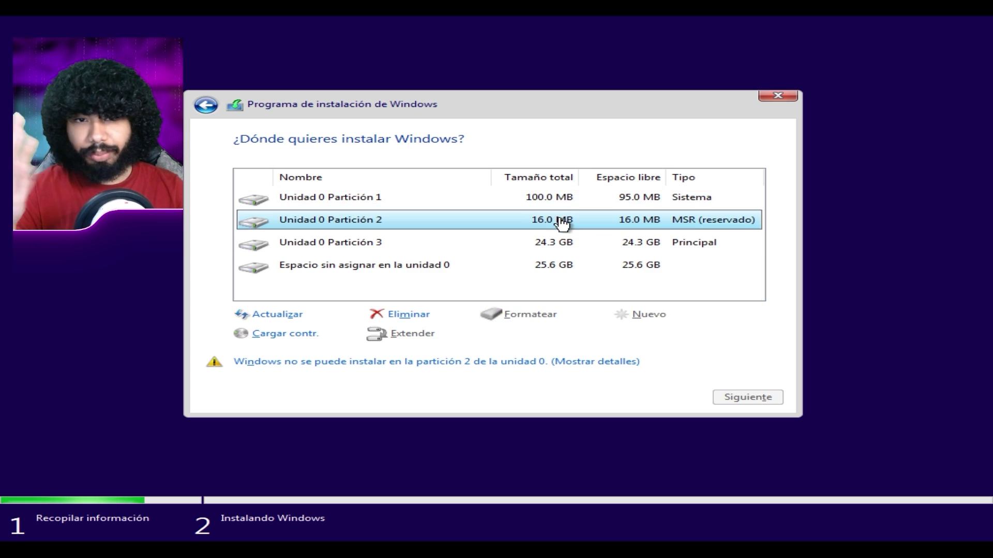
click(565, 202)
click(576, 219)
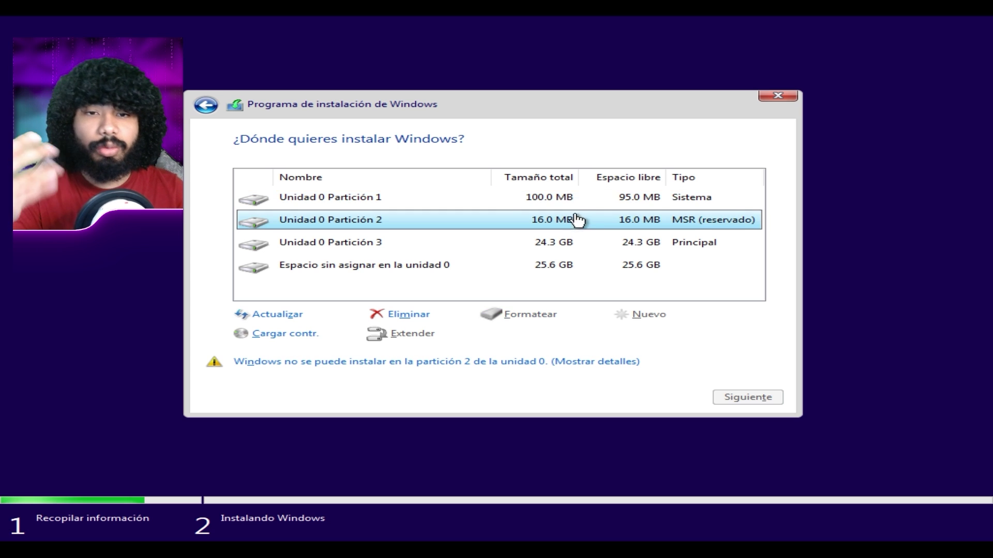
click(580, 197)
click(582, 224)
click(576, 200)
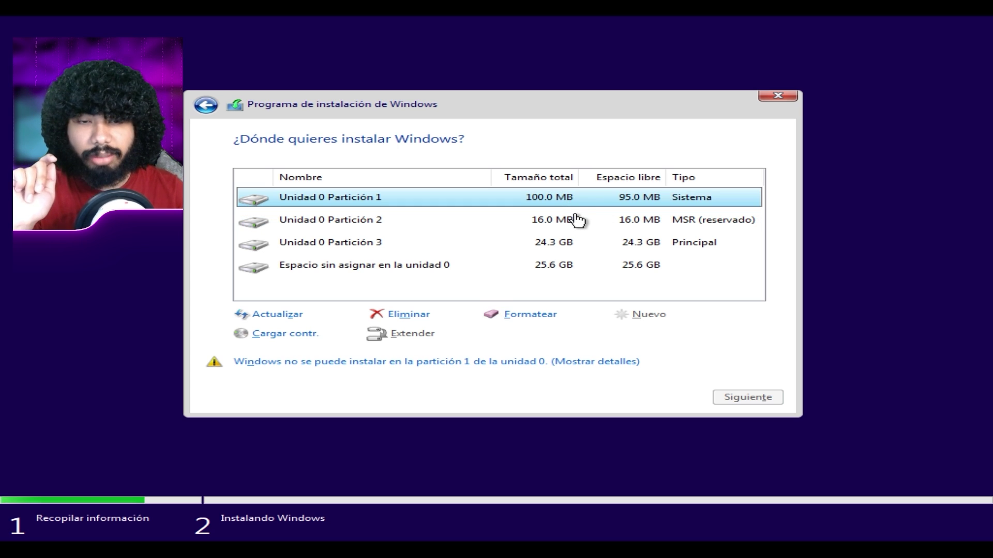
Step: Delete the primary, system and reserved partitions of drive 0 and continue the installation on its unallocated space
click(575, 248)
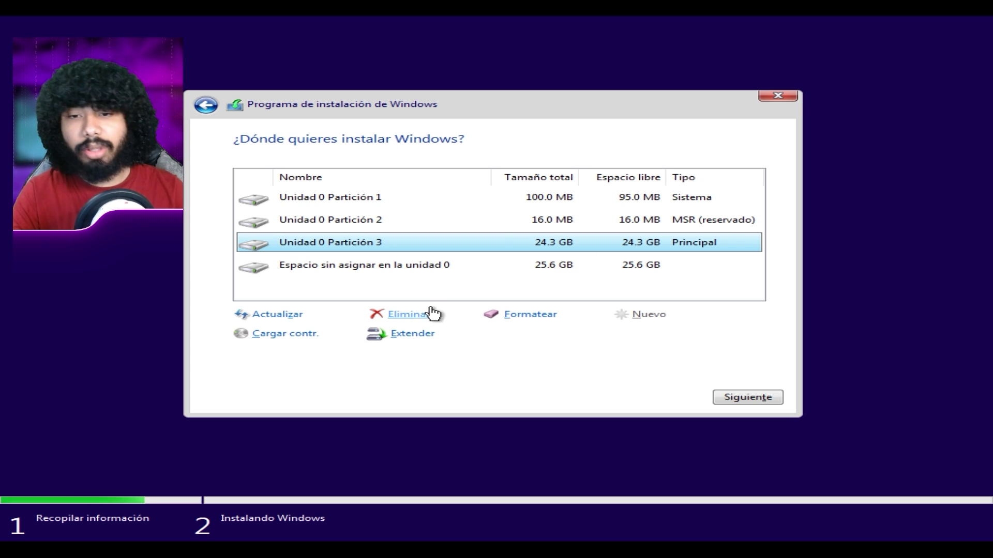
click(412, 315)
click(644, 333)
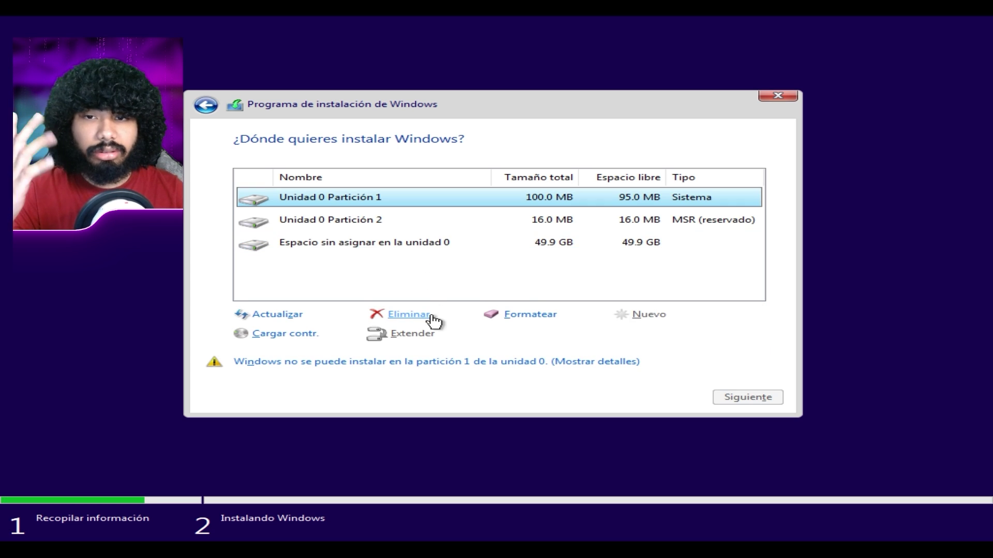
click(420, 315)
click(633, 341)
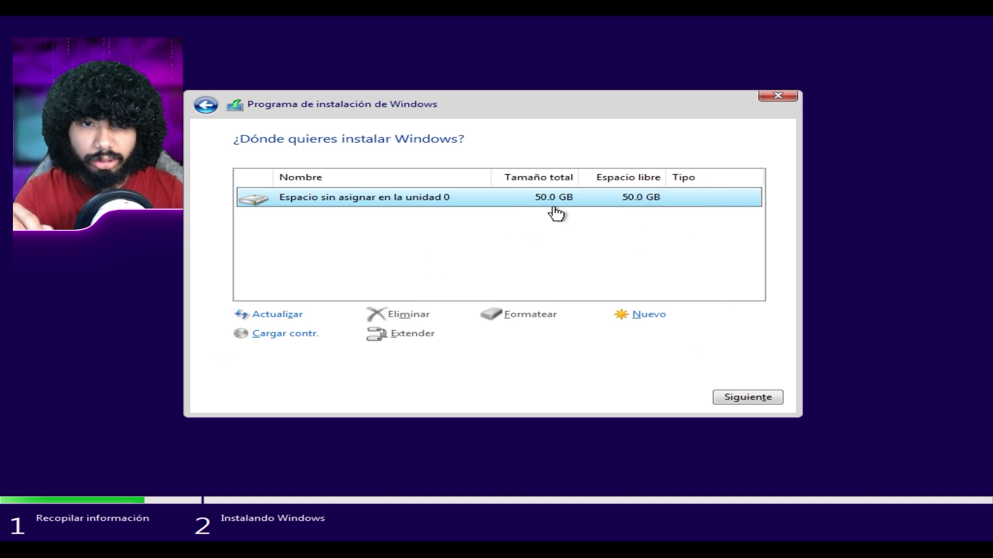
click(741, 399)
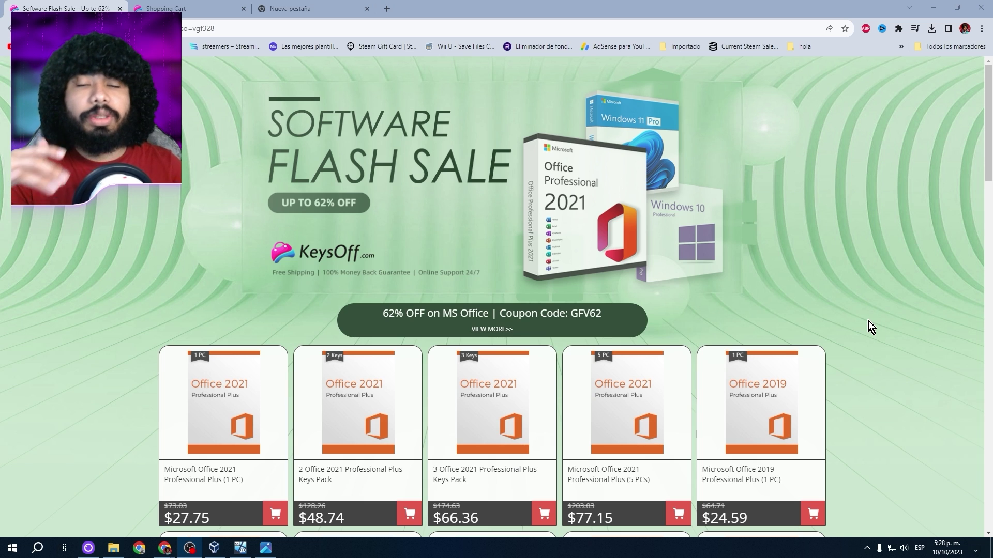
Step: Look through the Office and Windows offers on the KeysOff flash sale page in the browser
scroll(889, 269, down, 10)
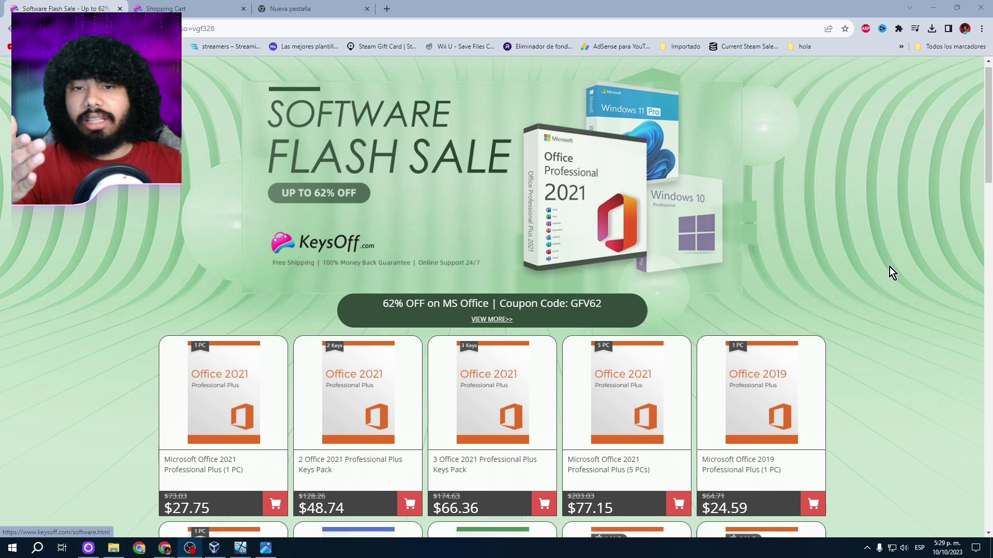
scroll(891, 336, up, 8)
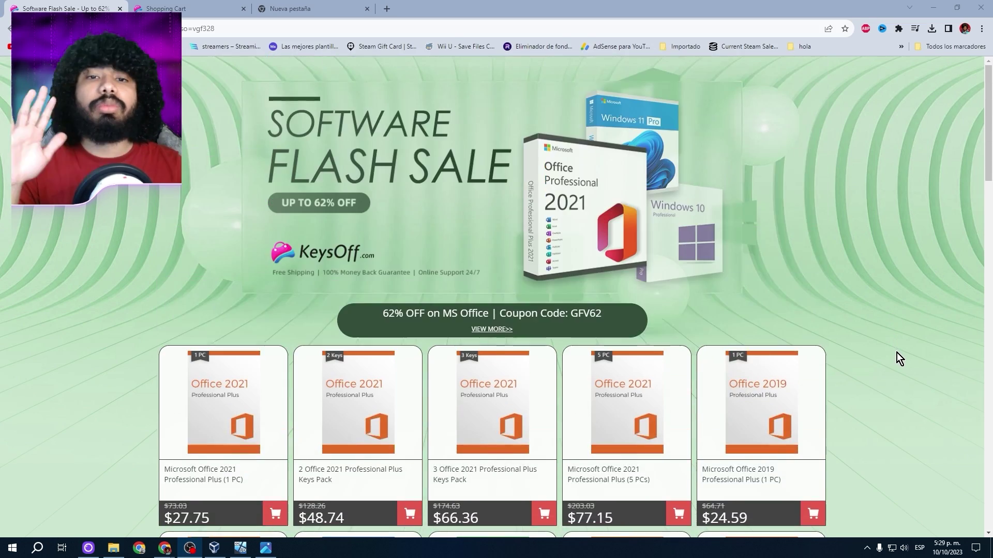
scroll(895, 349, down, 8)
Step: Open the Windows settings and go to the Activación page under Actualización y seguridad
click(12, 548)
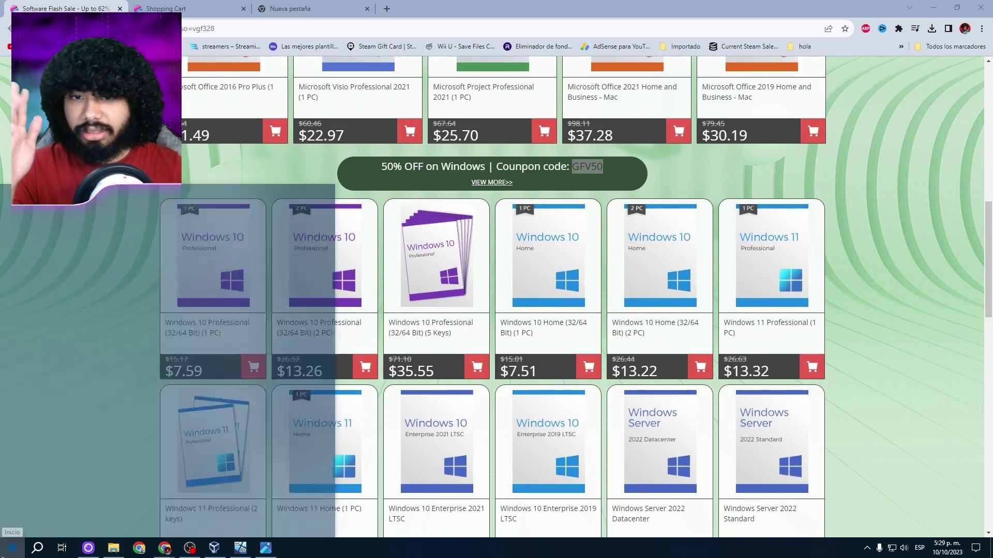
click(199, 423)
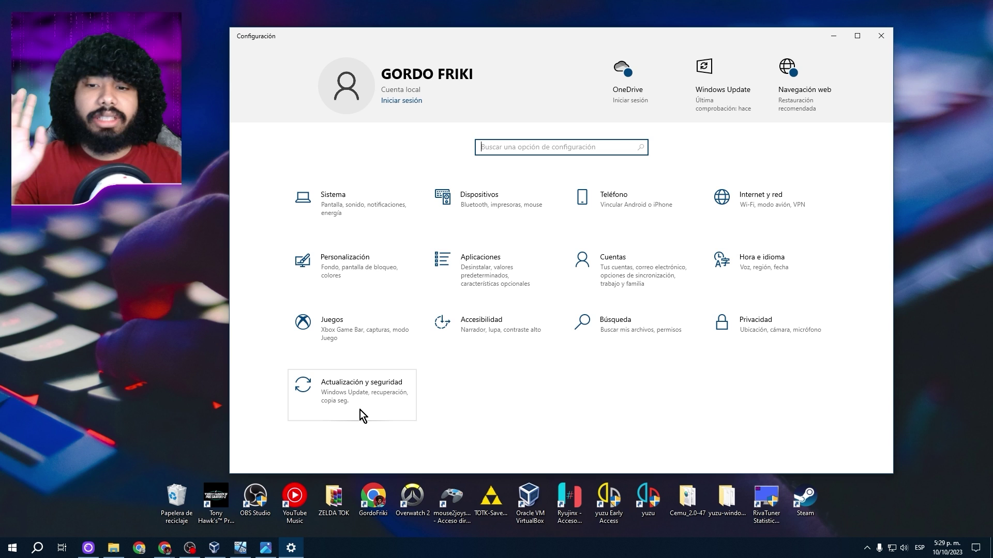
click(361, 408)
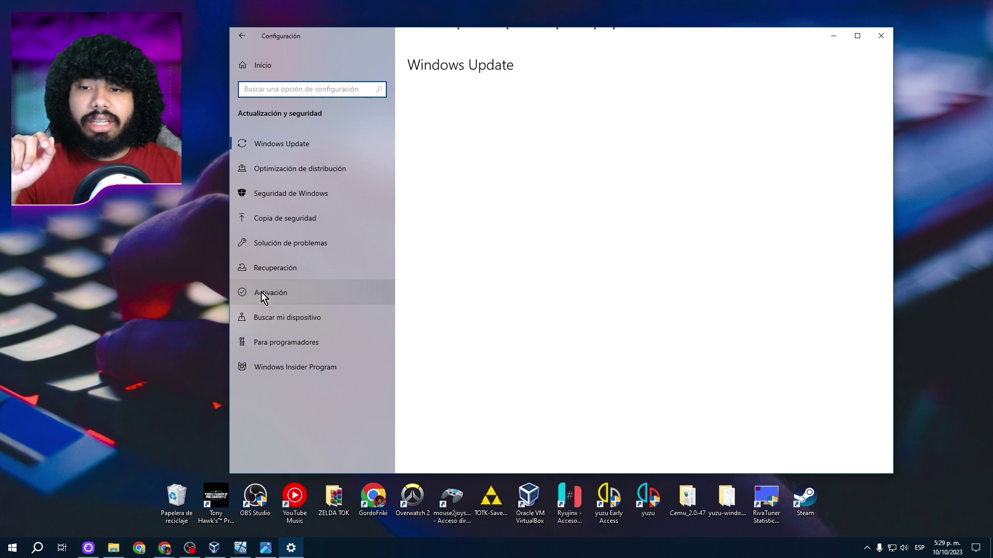
click(295, 297)
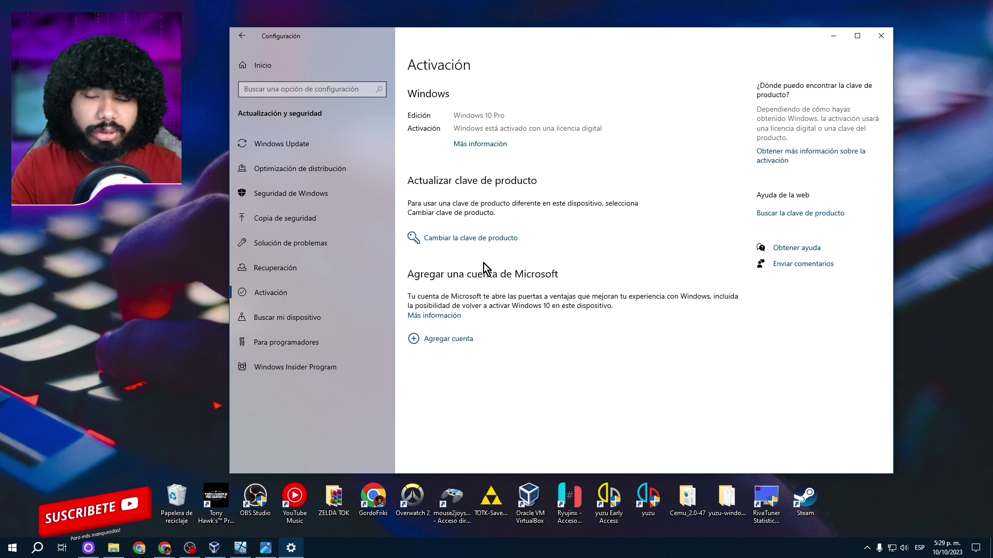
Step: View the product key entry dialog and the Microsoft account sign-in form, dismissing each without entering anything
click(492, 237)
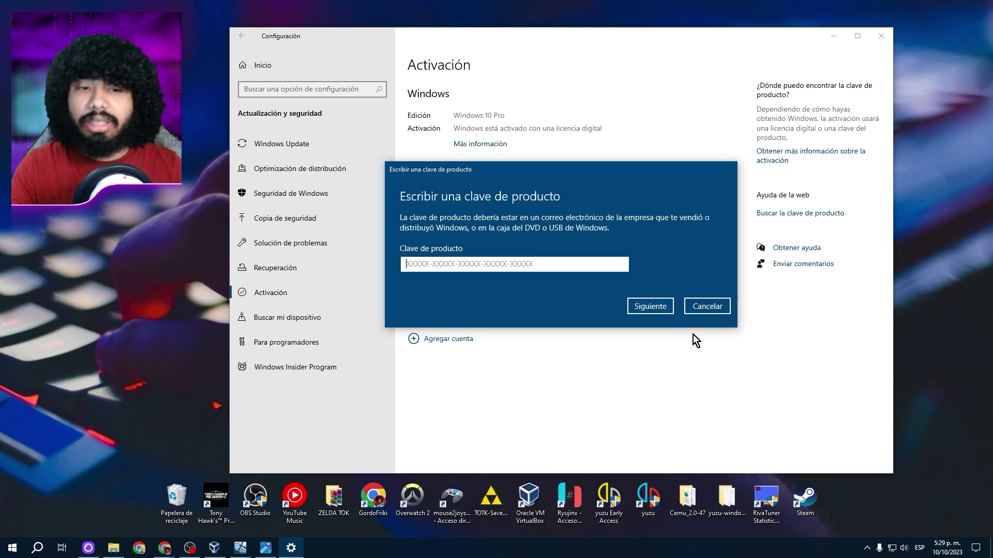
click(706, 306)
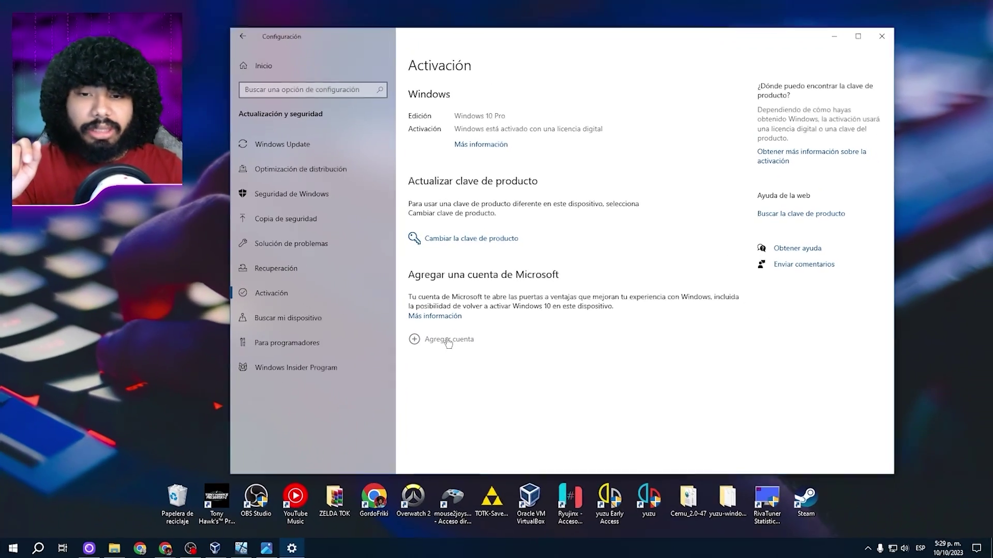
click(447, 340)
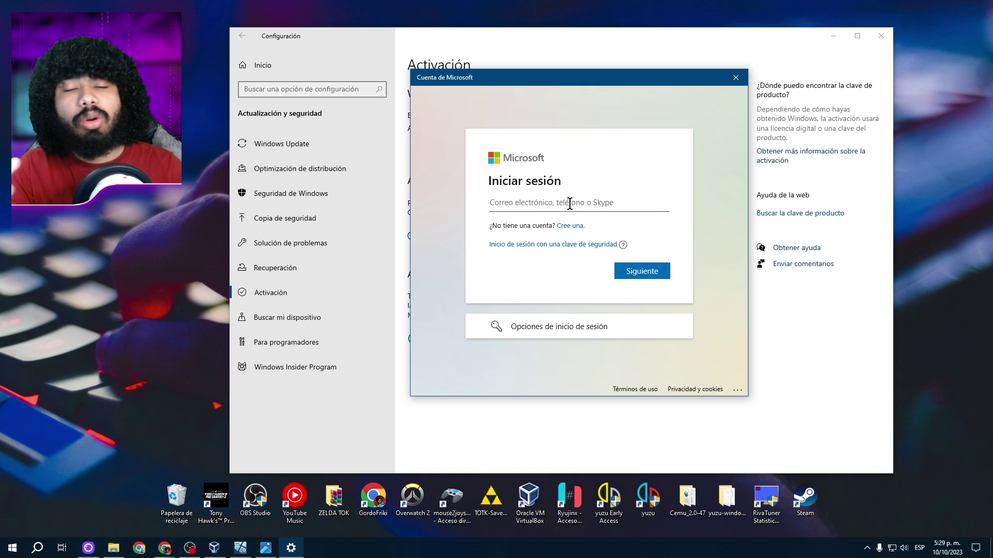
click(735, 77)
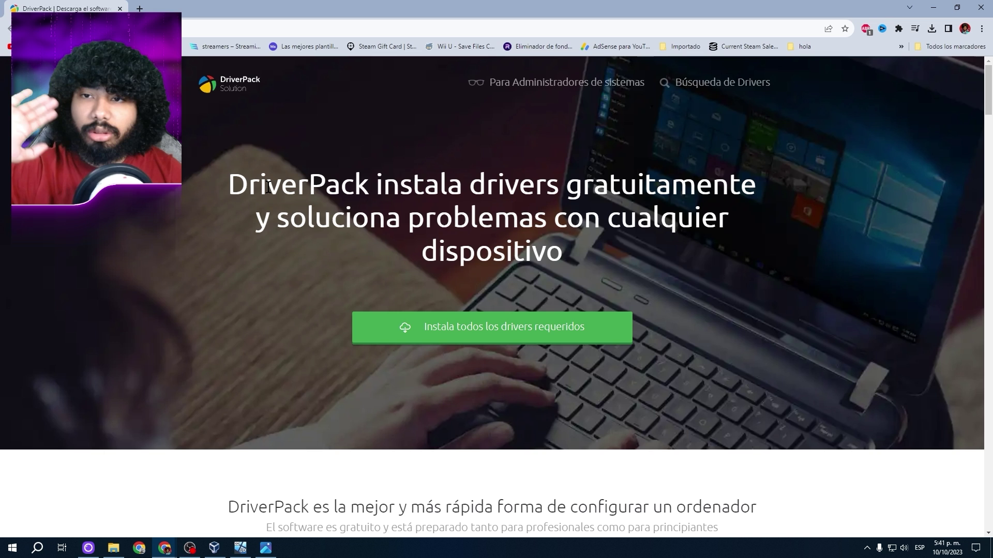
Step: Examine the DriverPack website's driver installation offer and its listed advantages
scroll(607, 231, down, 9)
scroll(658, 275, up, 9)
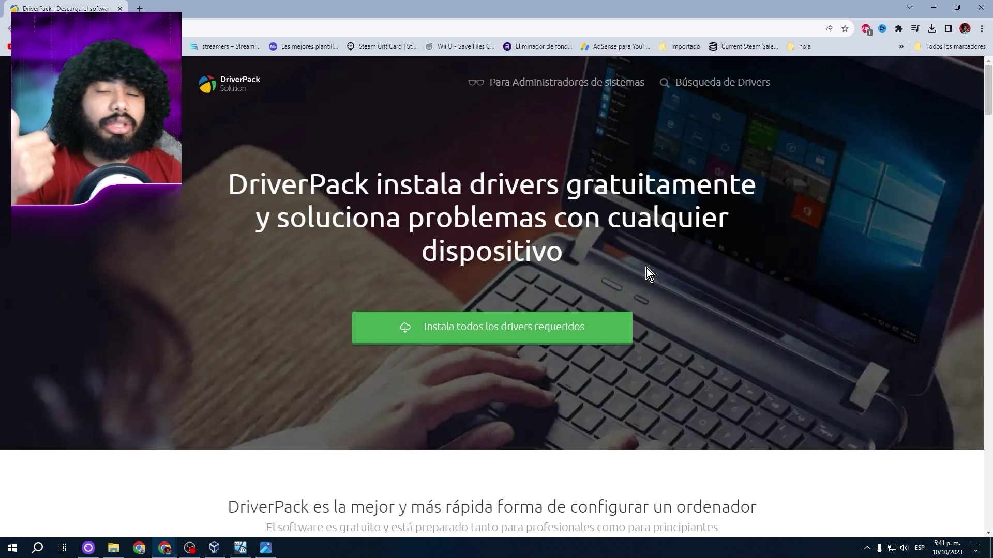
scroll(647, 268, down, 4)
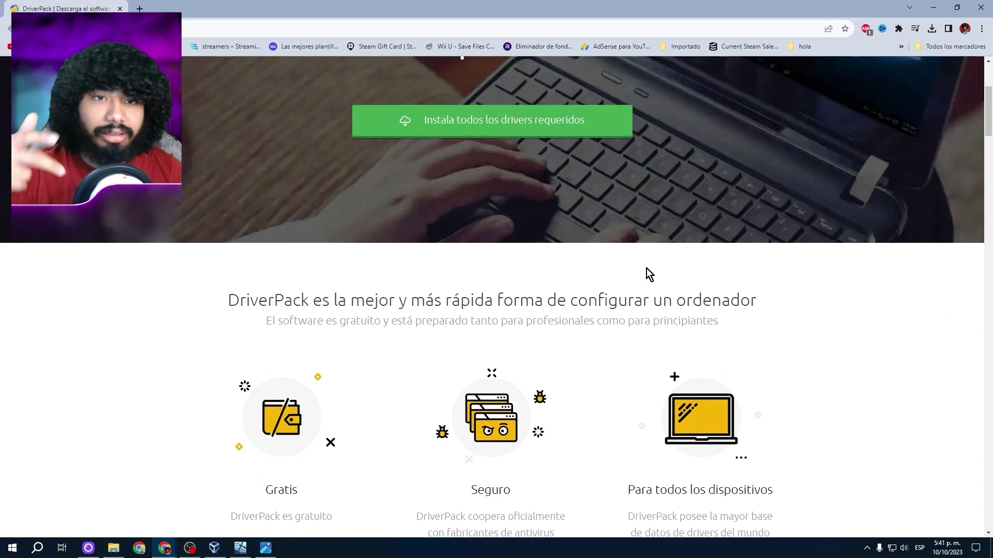
scroll(646, 268, up, 4)
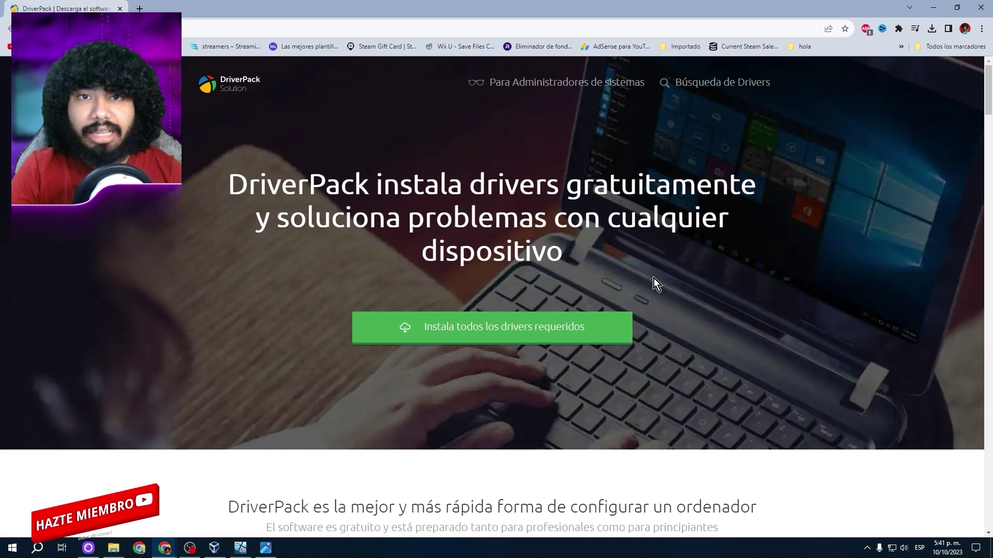
scroll(663, 280, down, 2)
scroll(665, 280, up, 2)
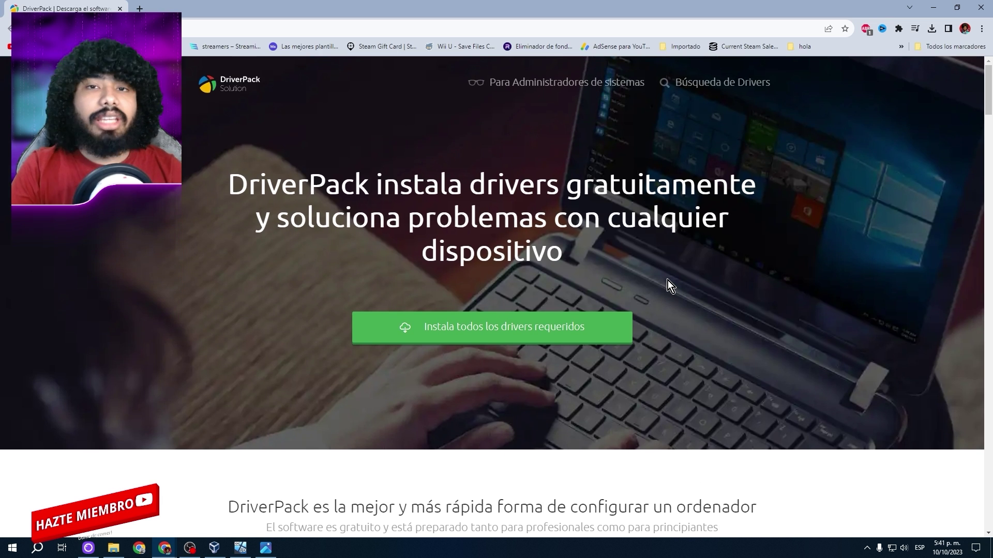
scroll(668, 280, down, 6)
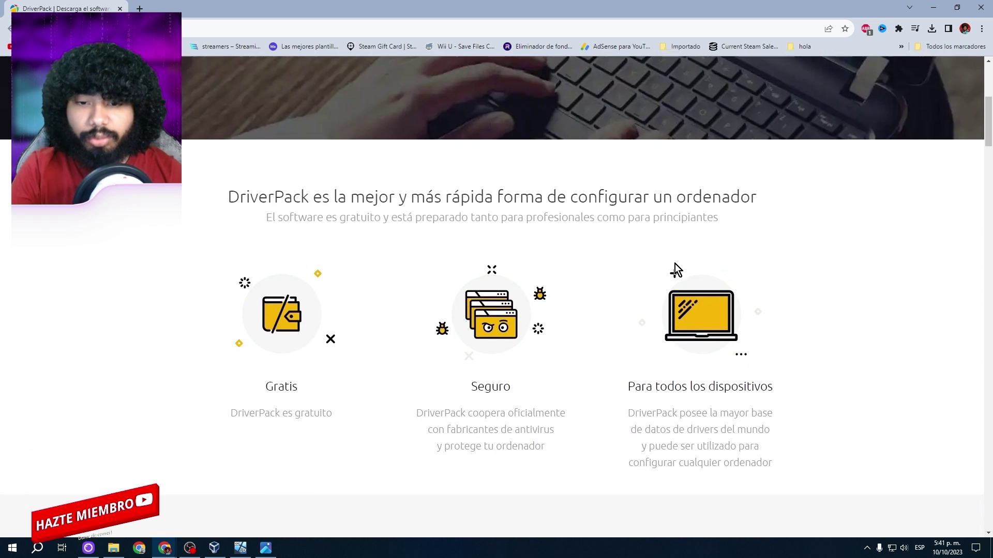
scroll(675, 264, up, 1)
Step: Show the desktop, inspect the contents of the driver folder containing the DriverPack application, and minimise the folder
key(super+d)
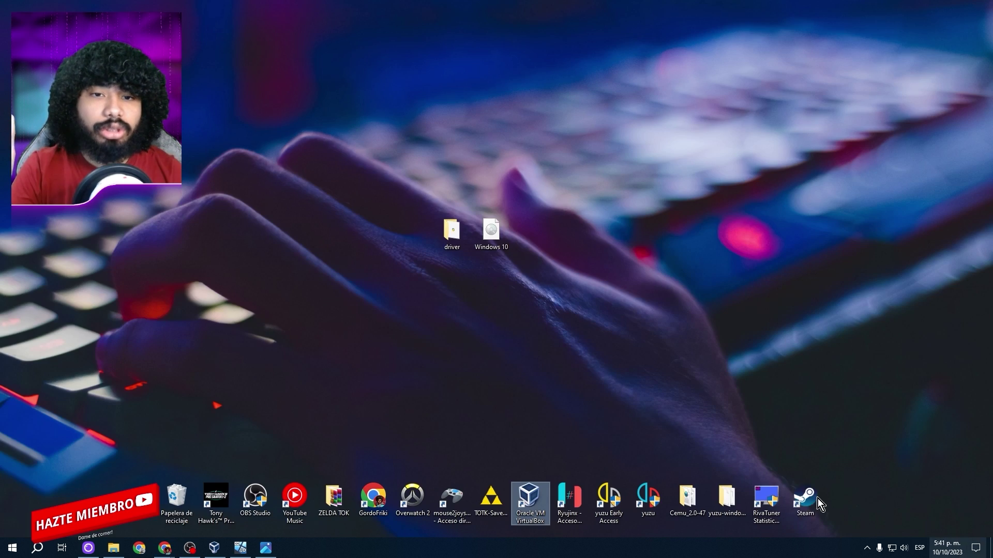
double_click(457, 246)
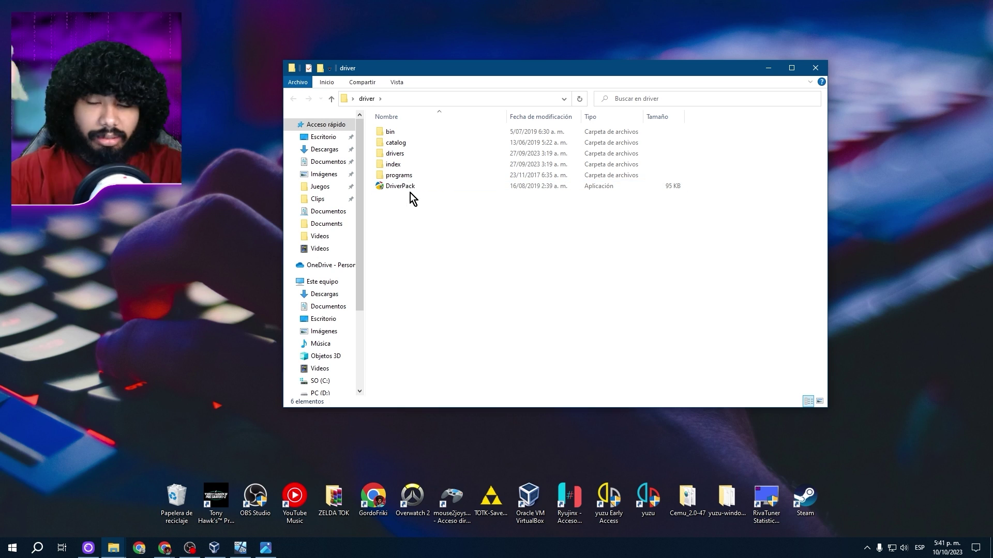
click(768, 68)
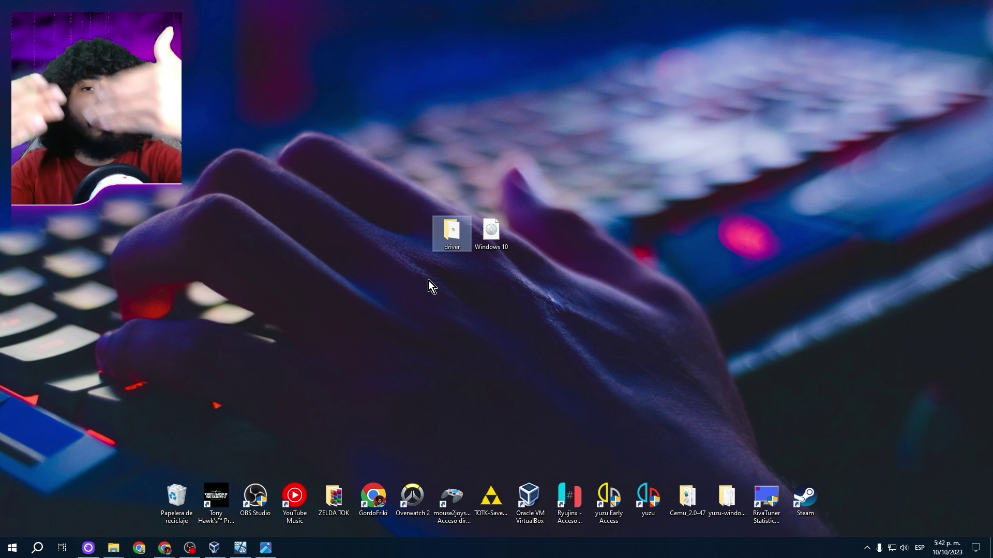
Step: Return to the browser and review the Office and Windows licence deals on the KeysOff flash sale page
click(167, 553)
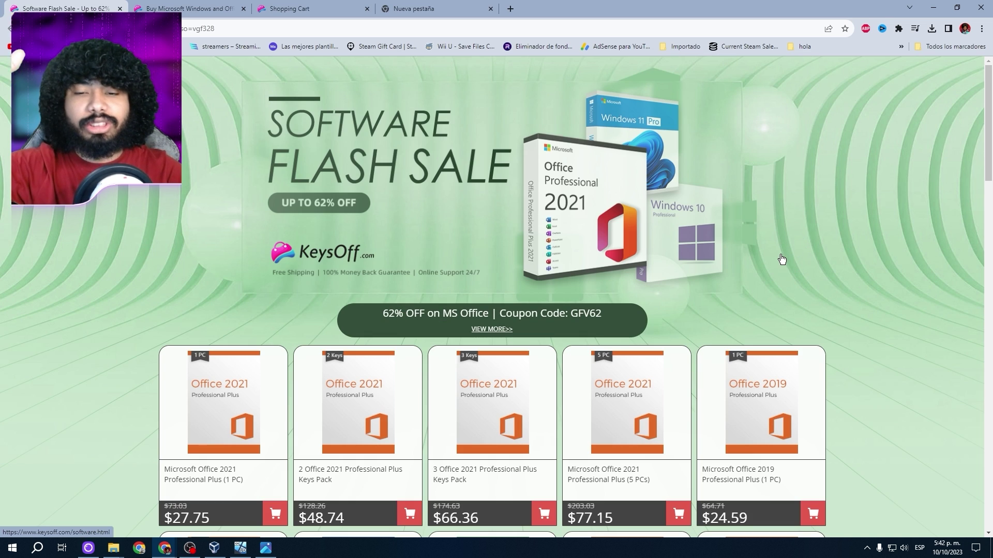
scroll(782, 256, down, 3)
scroll(864, 318, up, 3)
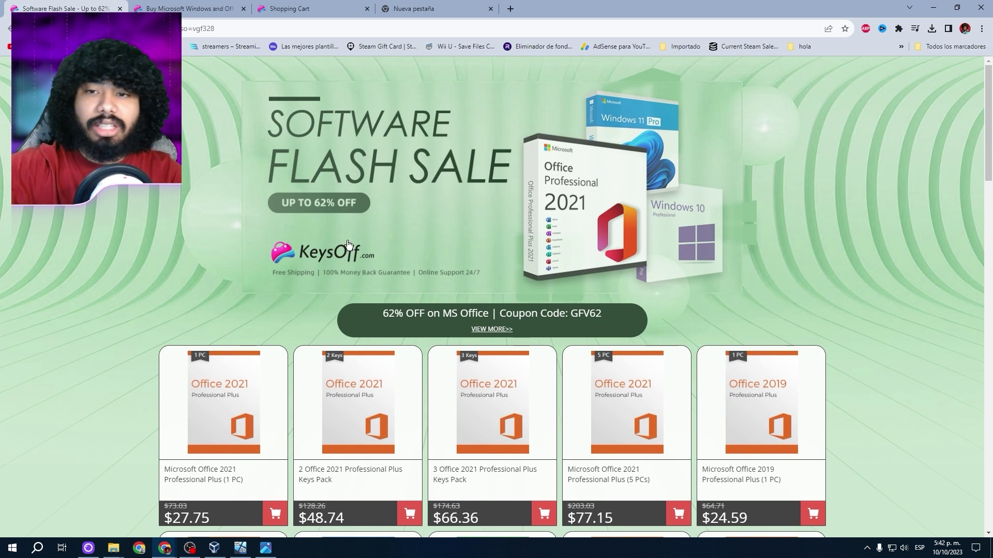
scroll(806, 153, down, 3)
scroll(609, 297, down, 10)
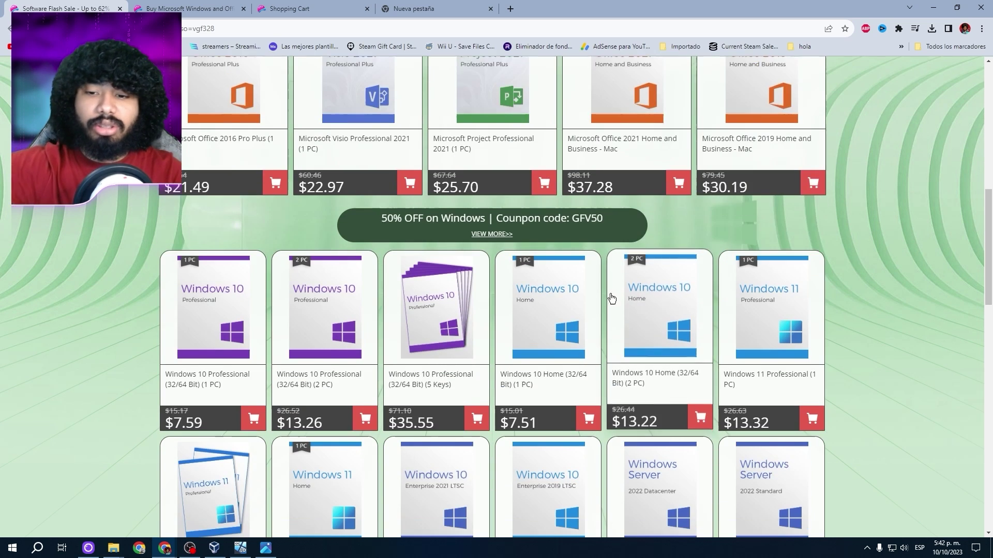